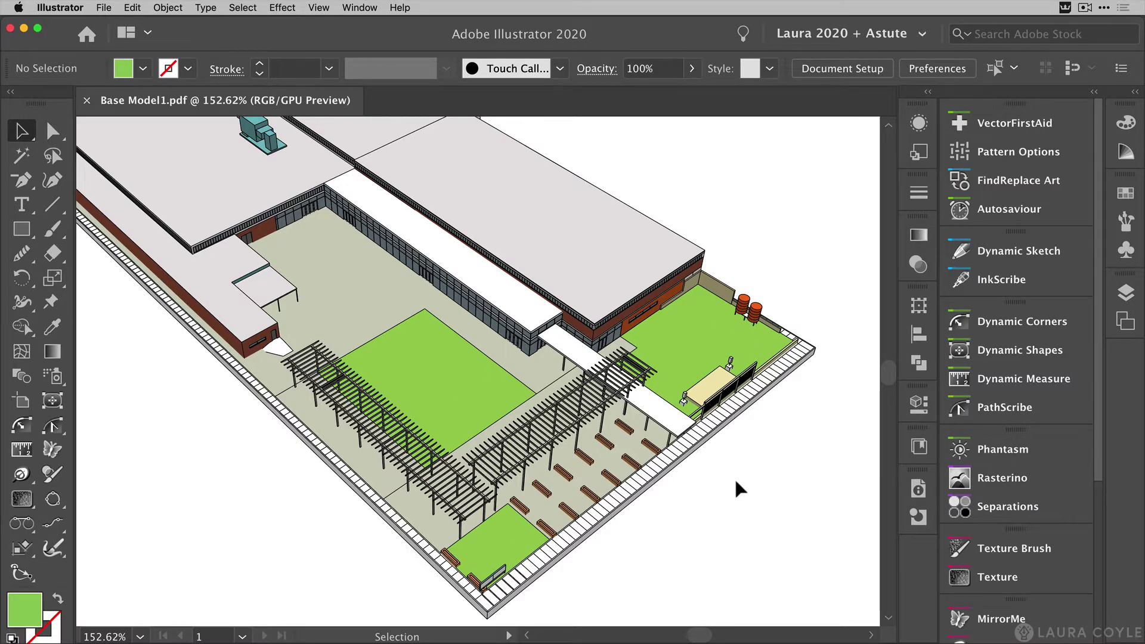
# Step: Select and deselect the right lawn's grass, then reapply the Laura 2020 + Astute workspace
pyautogui.click(699, 337)
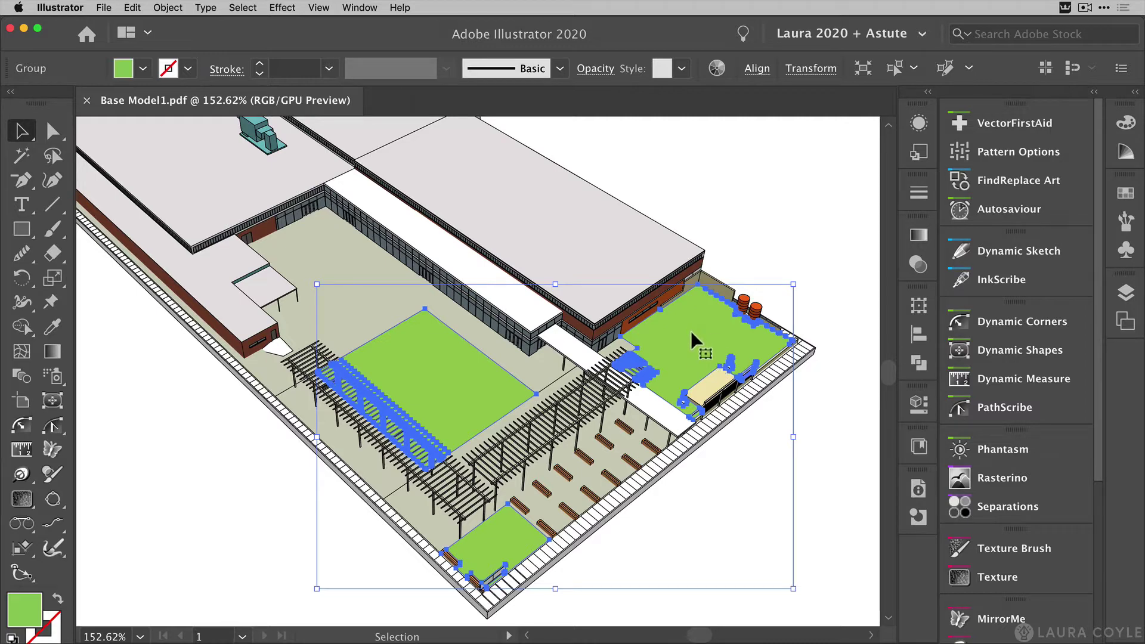
pyautogui.click(762, 242)
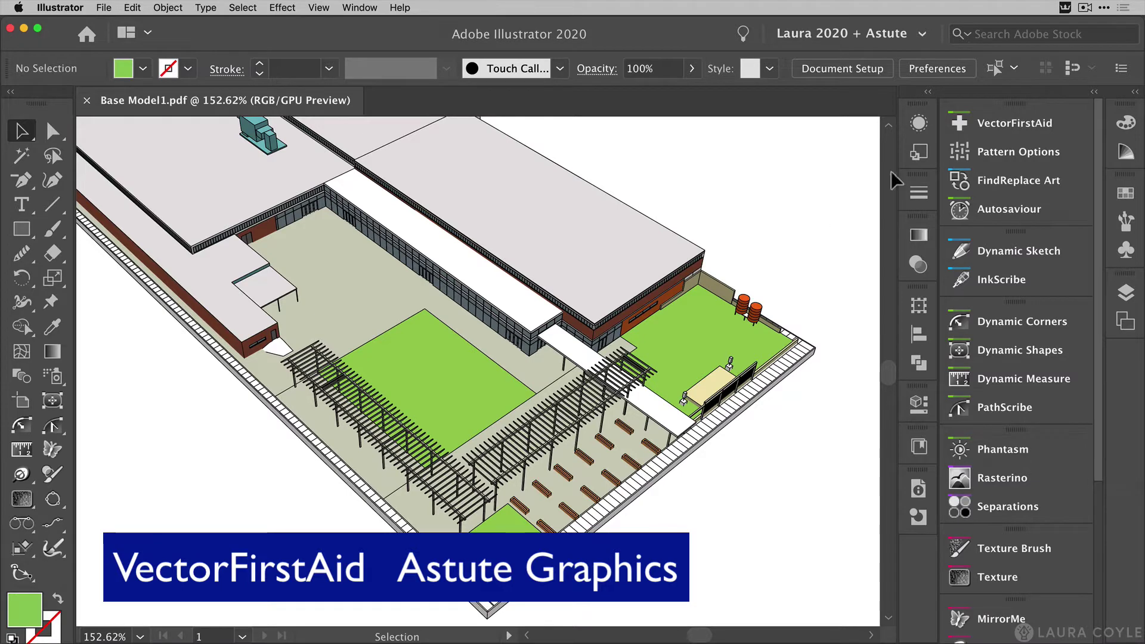
pyautogui.click(922, 35)
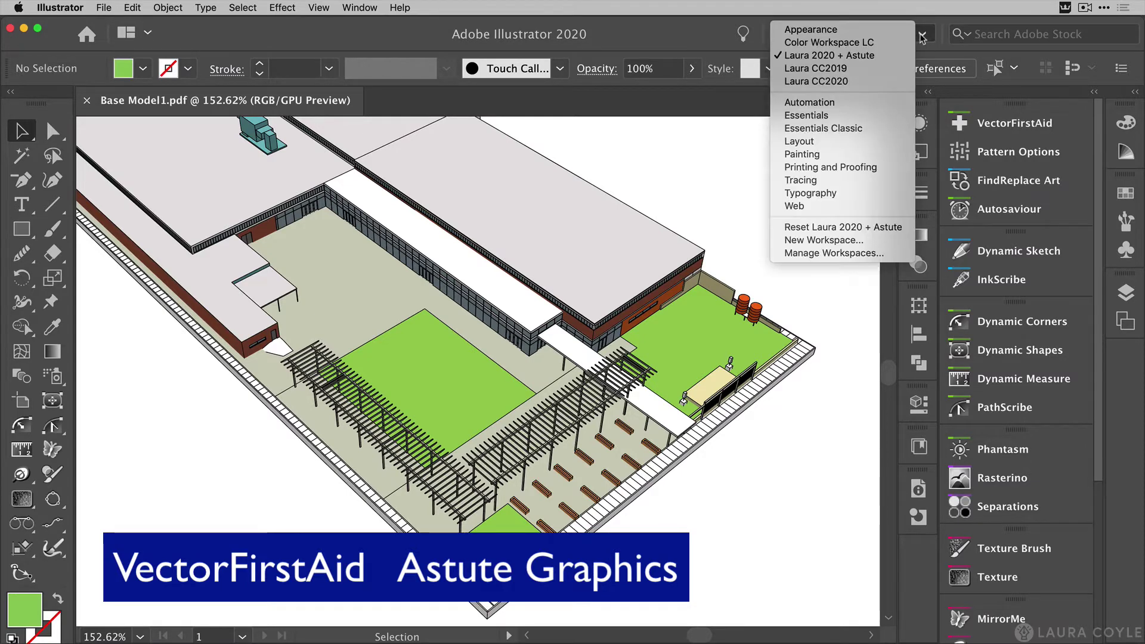
pyautogui.click(887, 54)
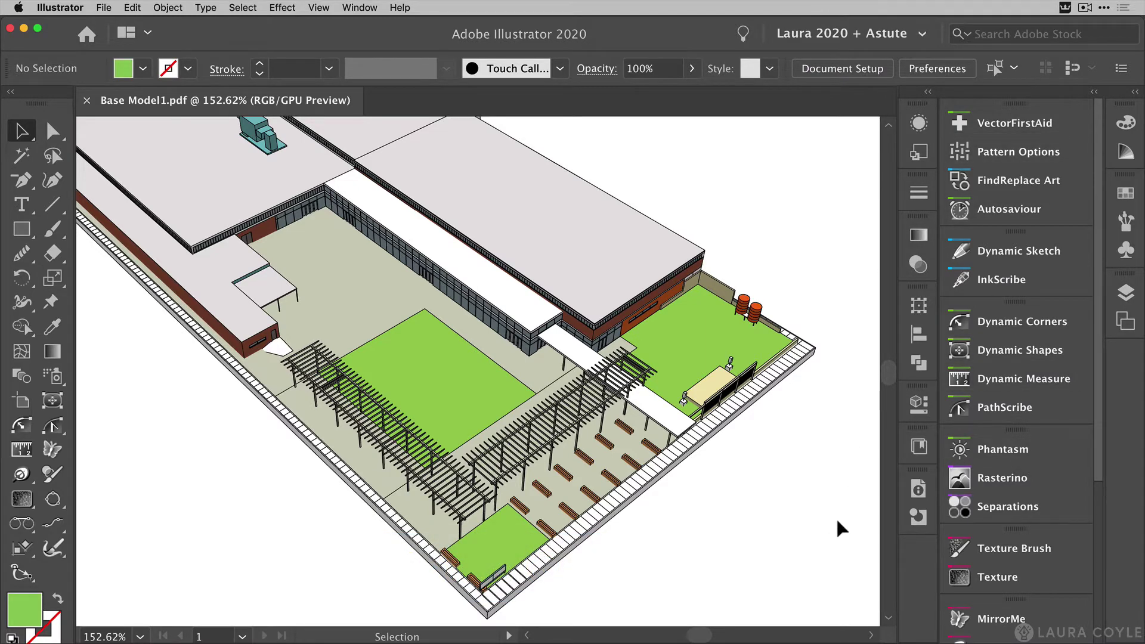
# Step: Open the VectorFirstAid panel and zoom tightly onto the rooftop terrace's rain barrels
pyautogui.click(1016, 123)
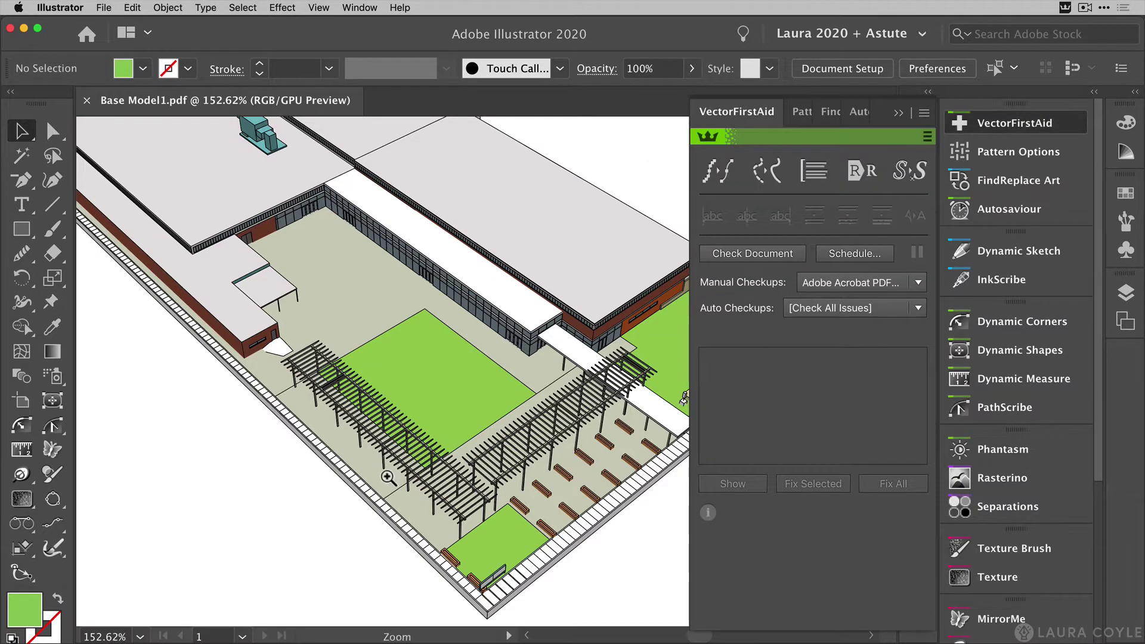
pyautogui.moveTo(473, 378); pyautogui.dragTo(210, 314)
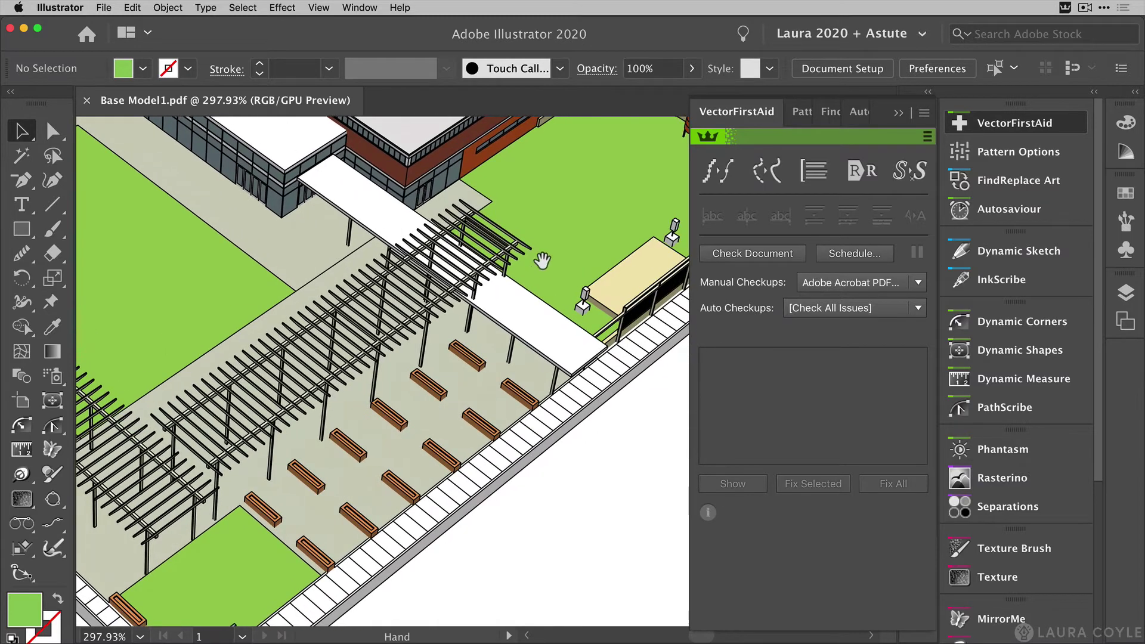
pyautogui.moveTo(543, 260); pyautogui.dragTo(388, 435)
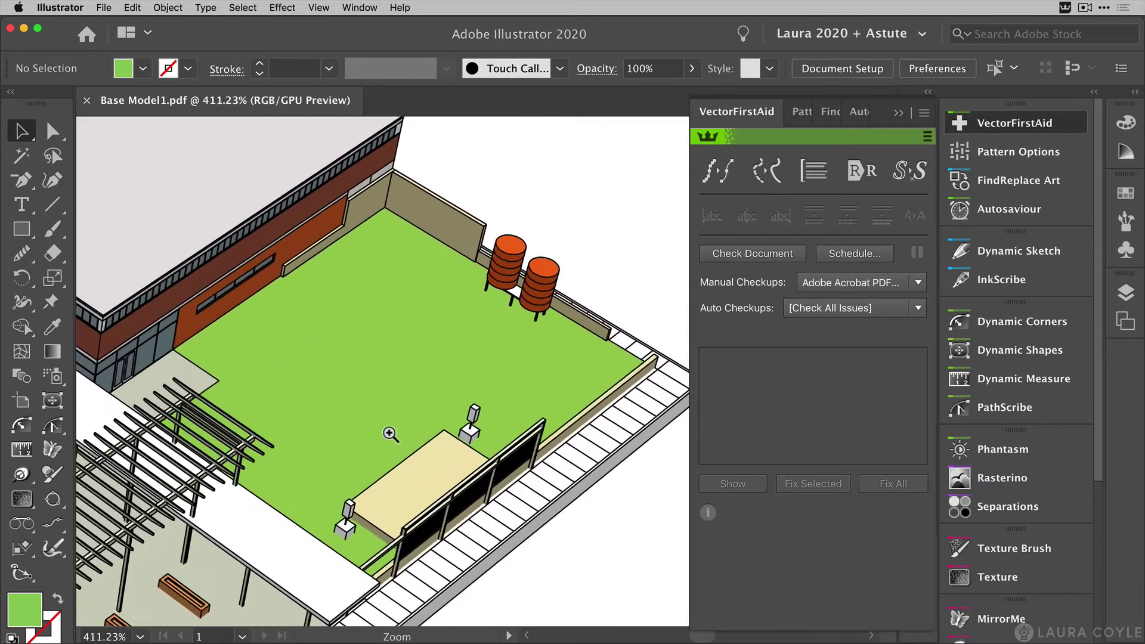
pyautogui.moveTo(455, 365); pyautogui.dragTo(465, 392)
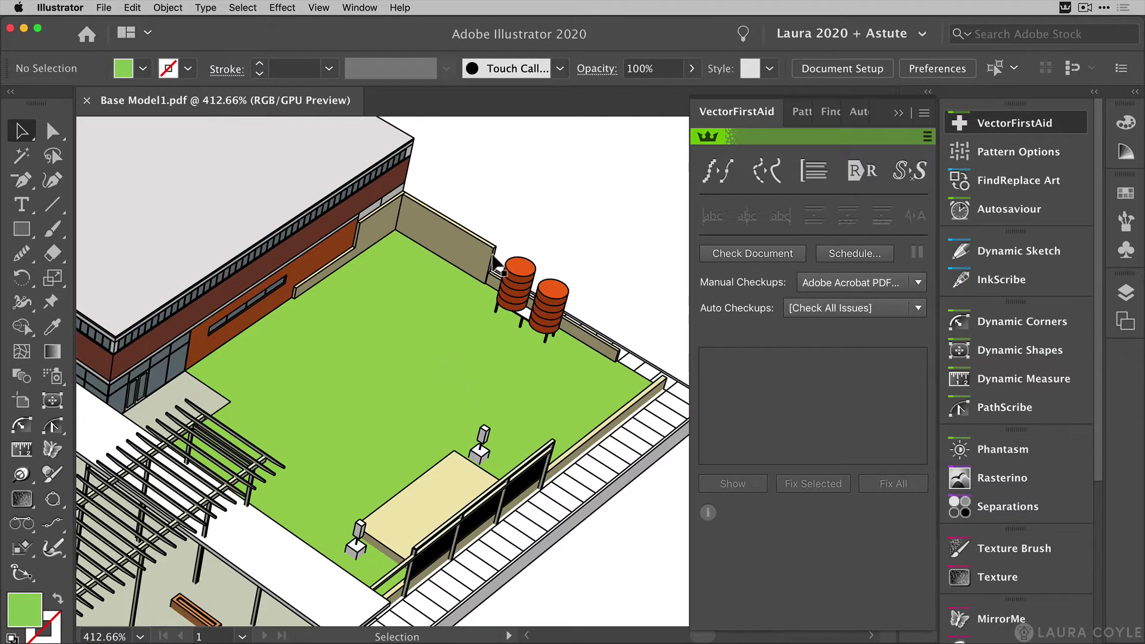
pyautogui.press('z')
pyautogui.moveTo(425, 311); pyautogui.dragTo(535, 277)
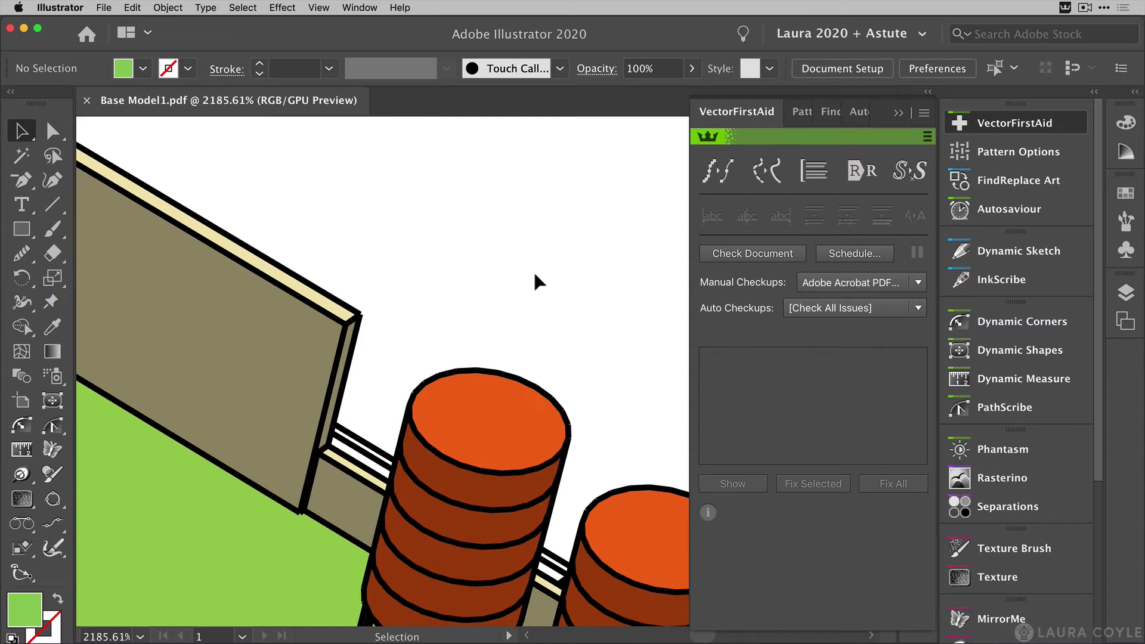
# Step: Direct-select barrel-top and wall edge segments to inspect them, then frame both barrels and the wall
pyautogui.press('a')
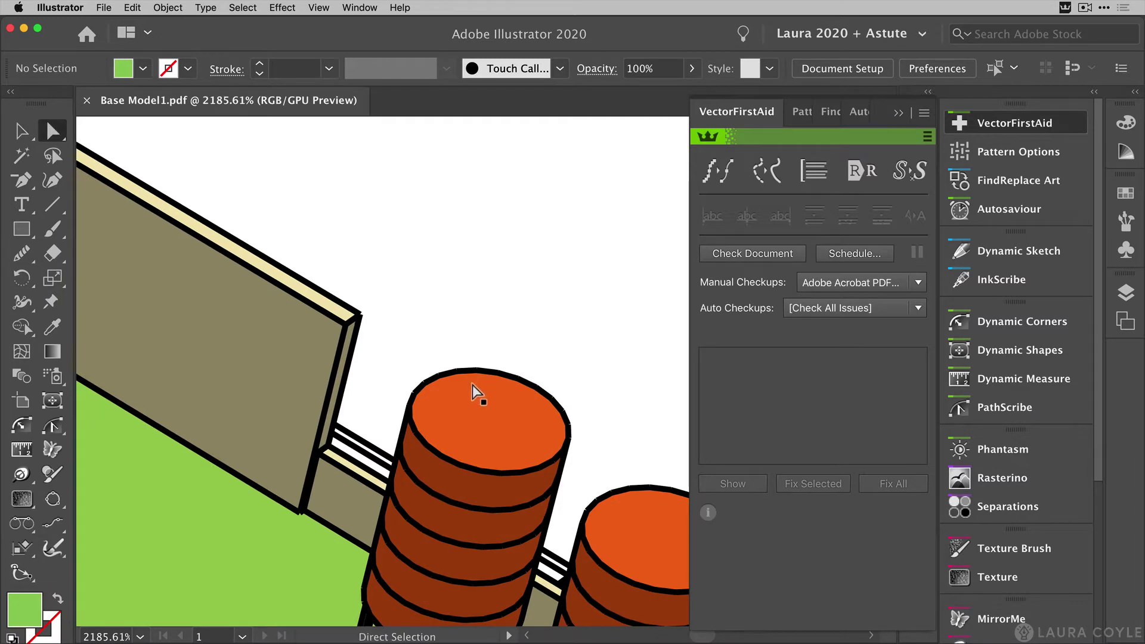
pyautogui.click(461, 373)
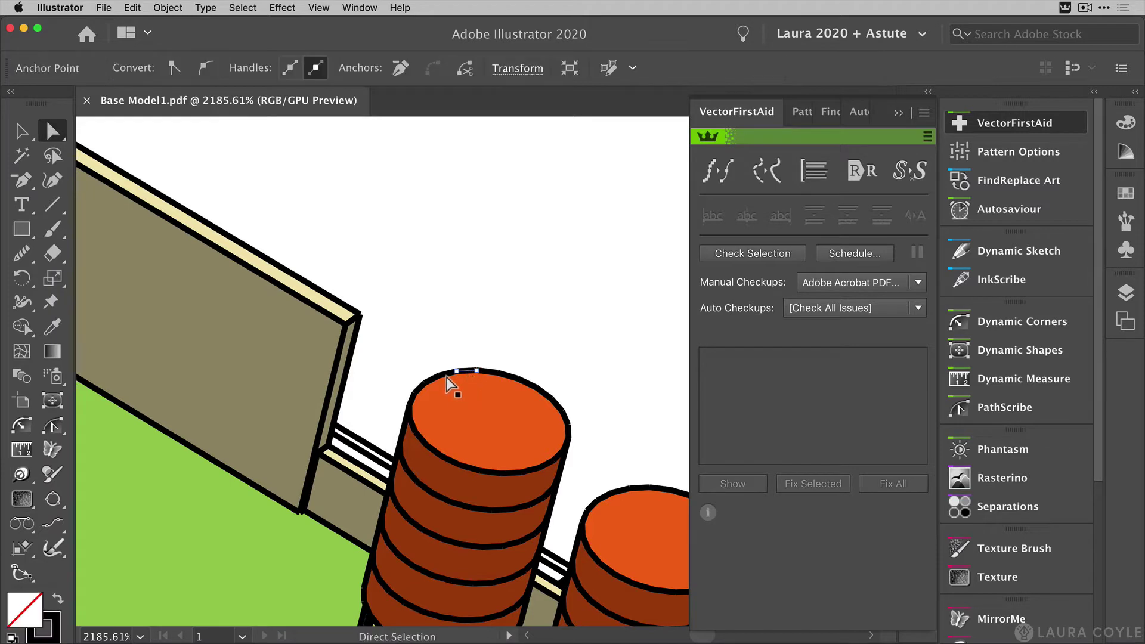
pyautogui.scroll(4, 449, 374)
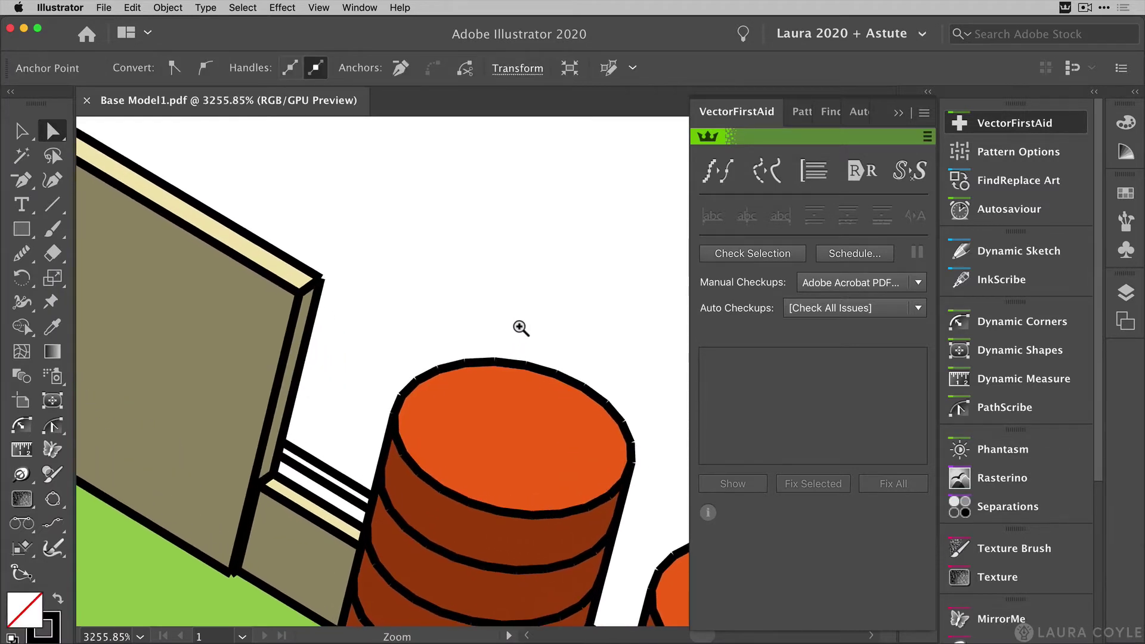
pyautogui.click(427, 376)
pyautogui.click(406, 392)
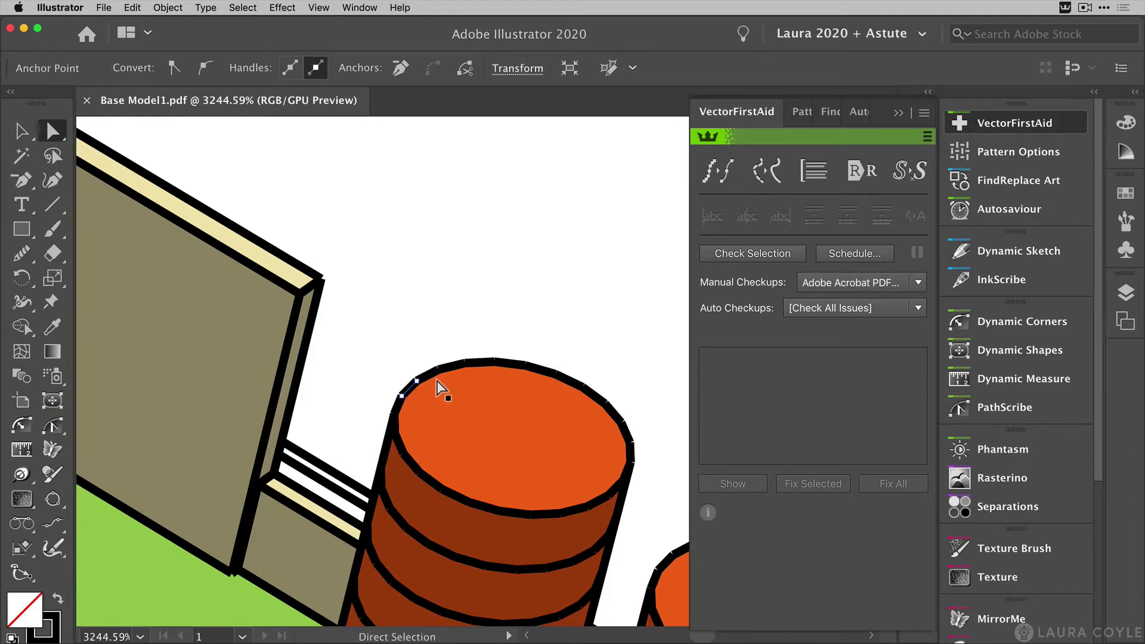
pyautogui.click(303, 273)
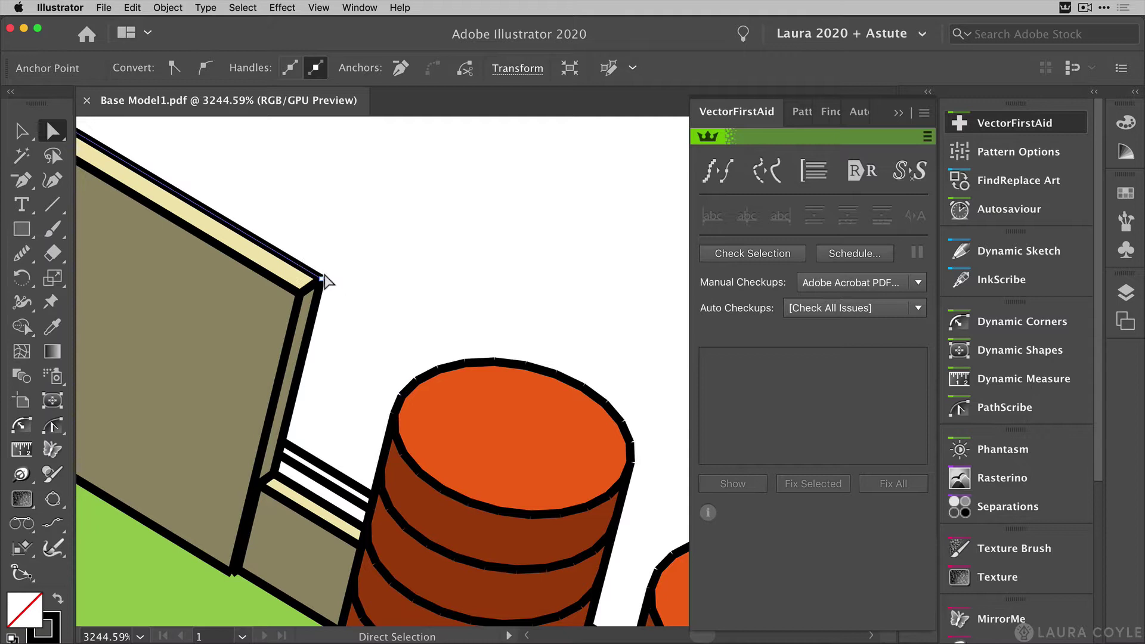
pyautogui.click(317, 311)
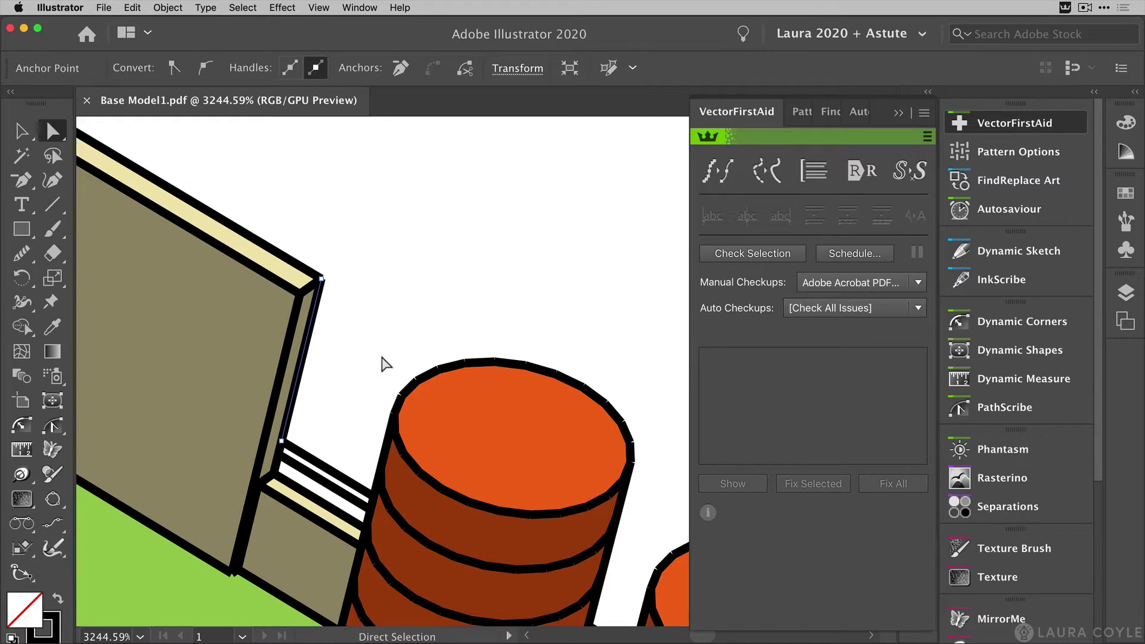
pyautogui.moveTo(376, 378); pyautogui.dragTo(356, 322)
pyautogui.moveTo(532, 238); pyautogui.dragTo(358, 386)
pyautogui.moveTo(545, 320); pyautogui.dragTo(398, 342)
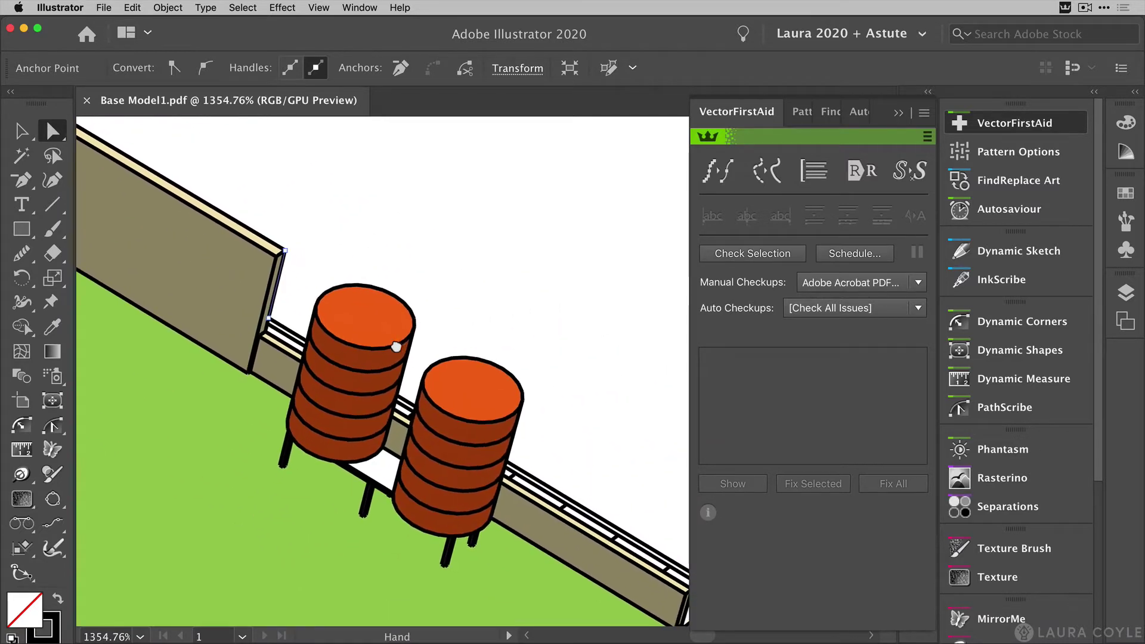
# Step: Deselect, then run VectorFirstAid Rejoin Paths at 0.1 px tolerance, joining 8170 paths
pyautogui.click(488, 304)
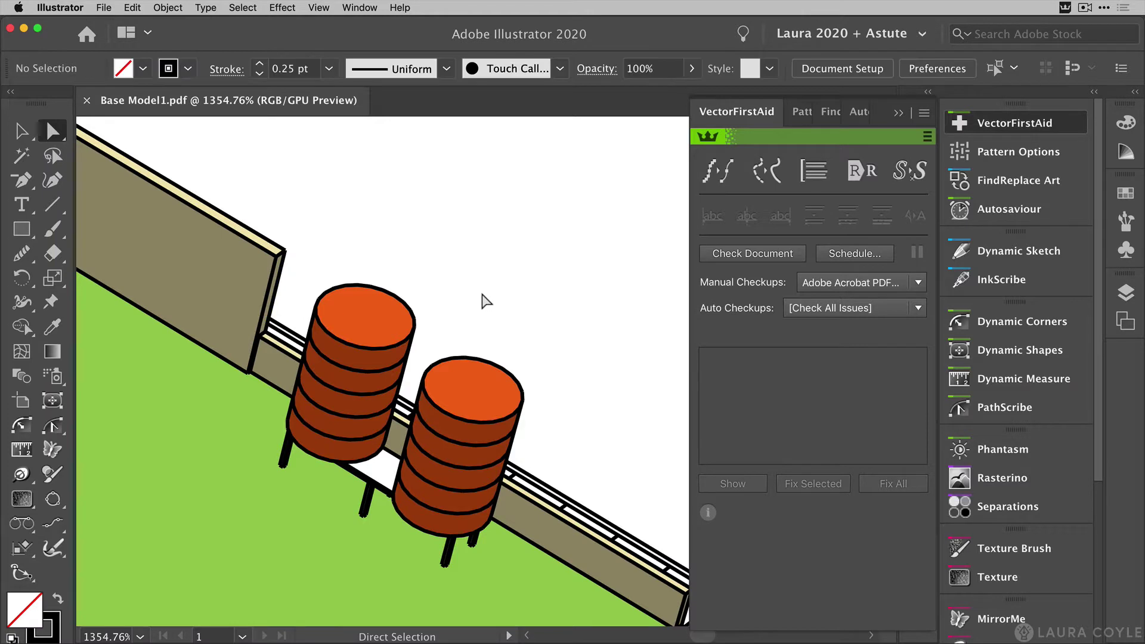
pyautogui.click(766, 174)
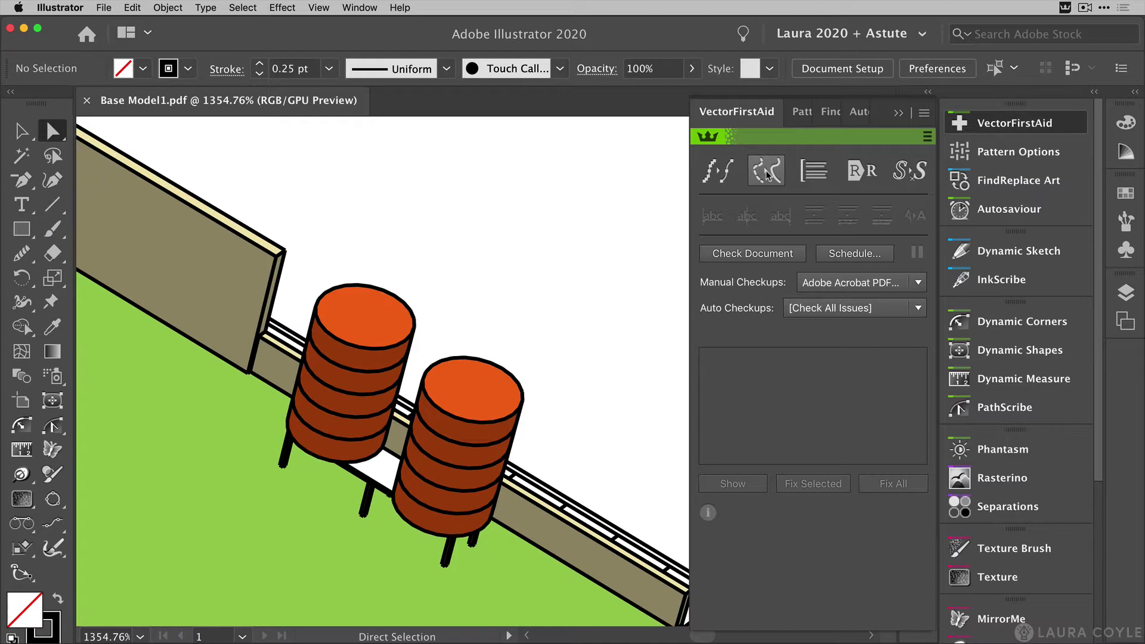
pyautogui.keyDown('alt'); pyautogui.click(767, 173); pyautogui.keyUp('alt')
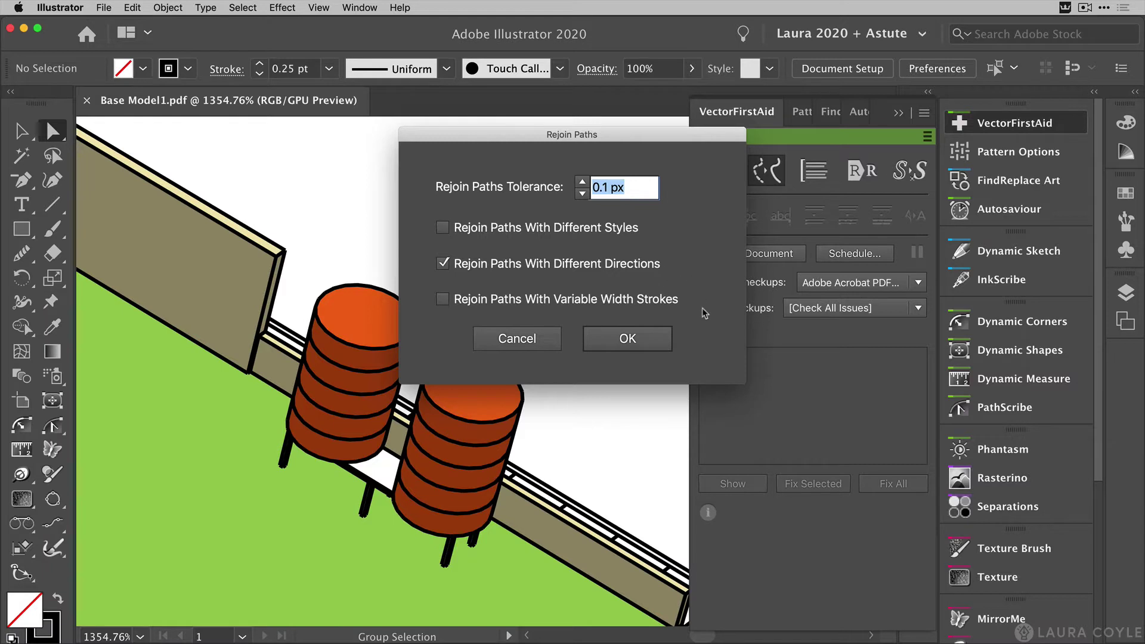
pyautogui.click(628, 343)
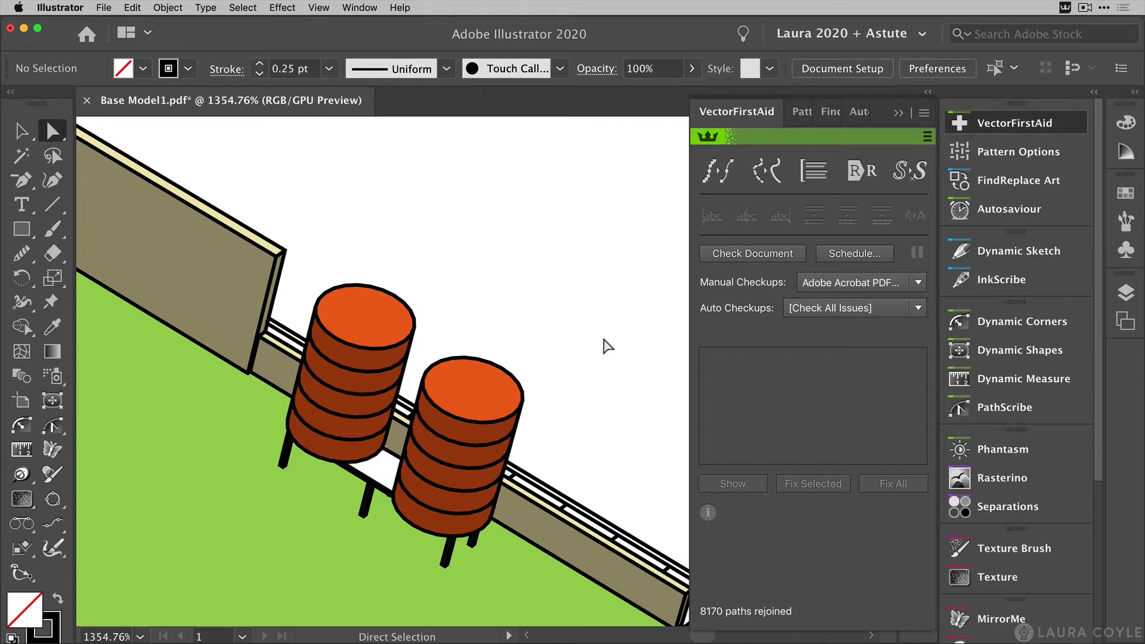
# Step: Test the join by dragging the wall's top corner point, then undo the move
pyautogui.moveTo(283, 297); pyautogui.dragTo(443, 253)
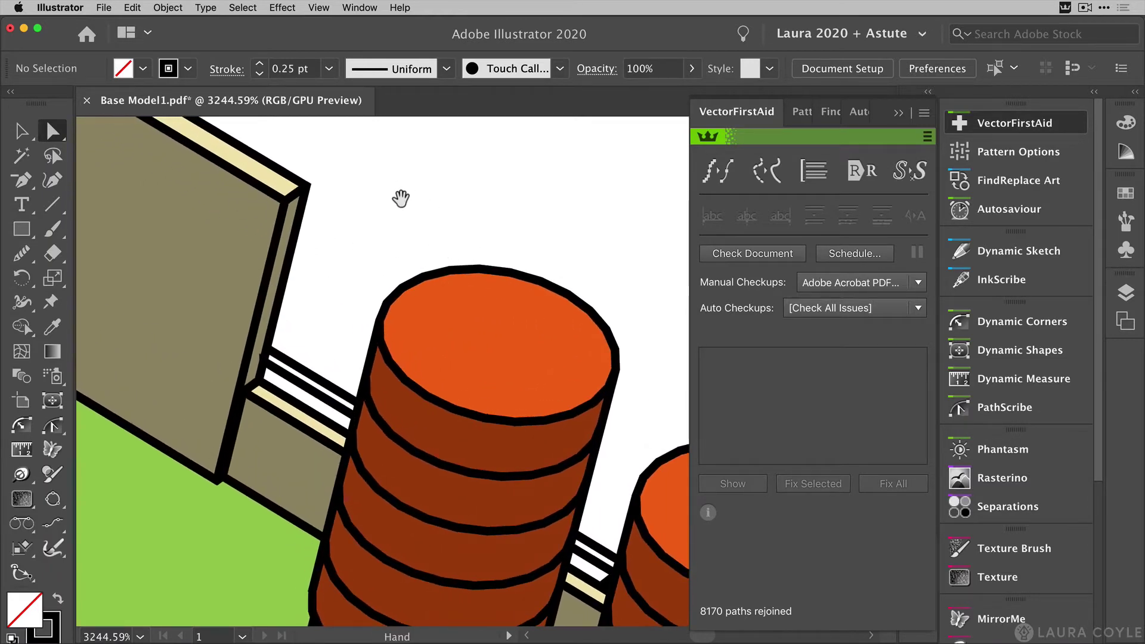
pyautogui.moveTo(402, 197); pyautogui.dragTo(486, 295)
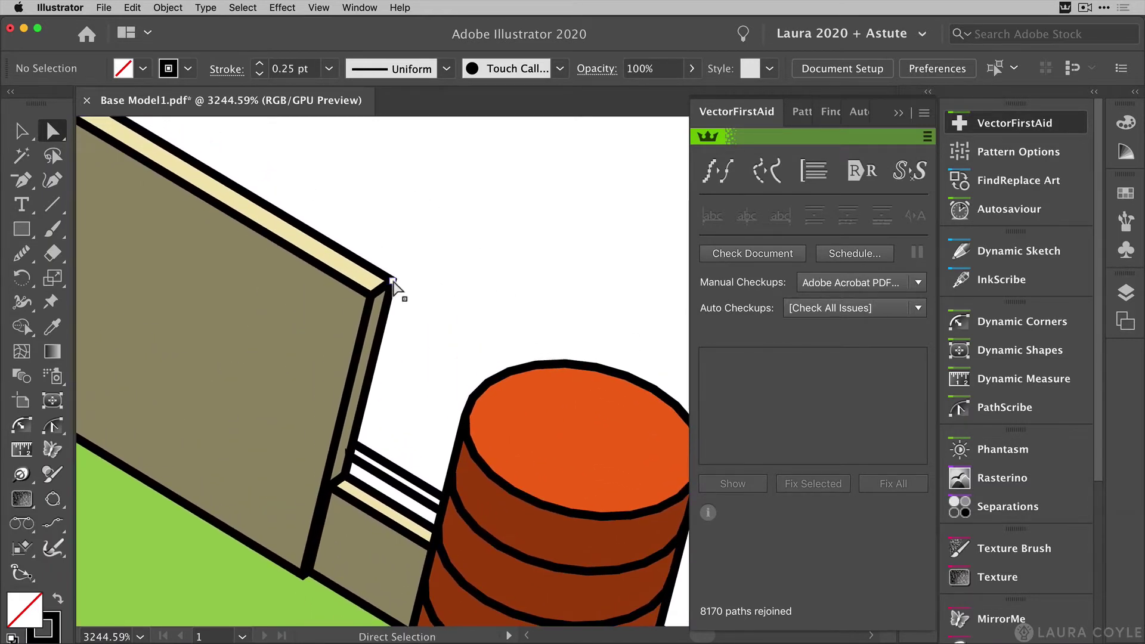
pyautogui.moveTo(394, 281); pyautogui.dragTo(514, 229)
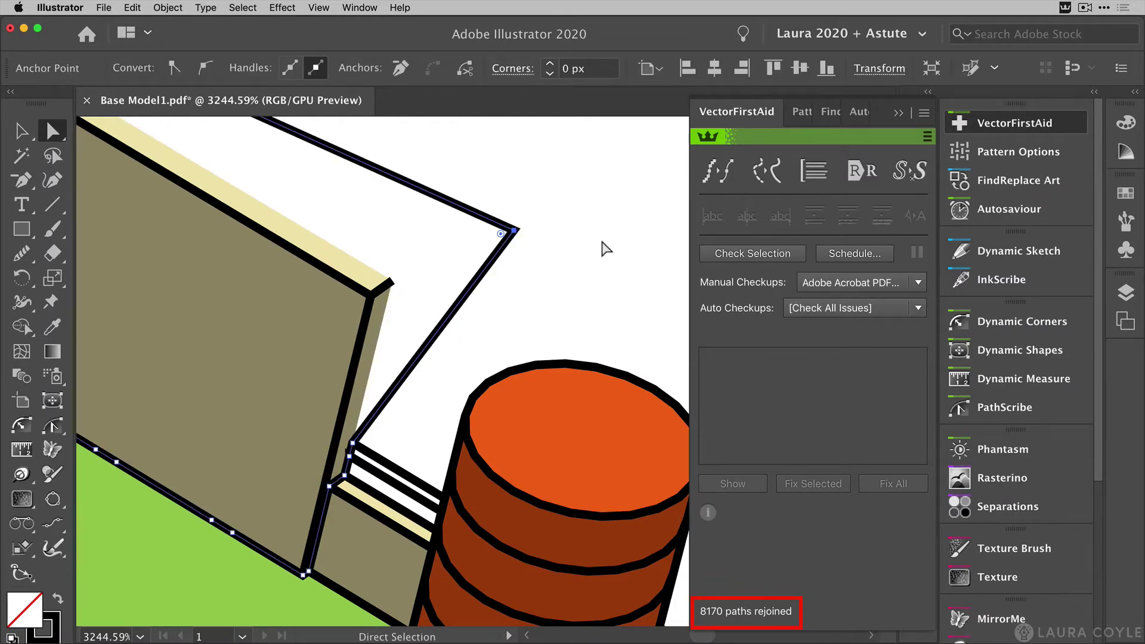
pyautogui.press('super+z')
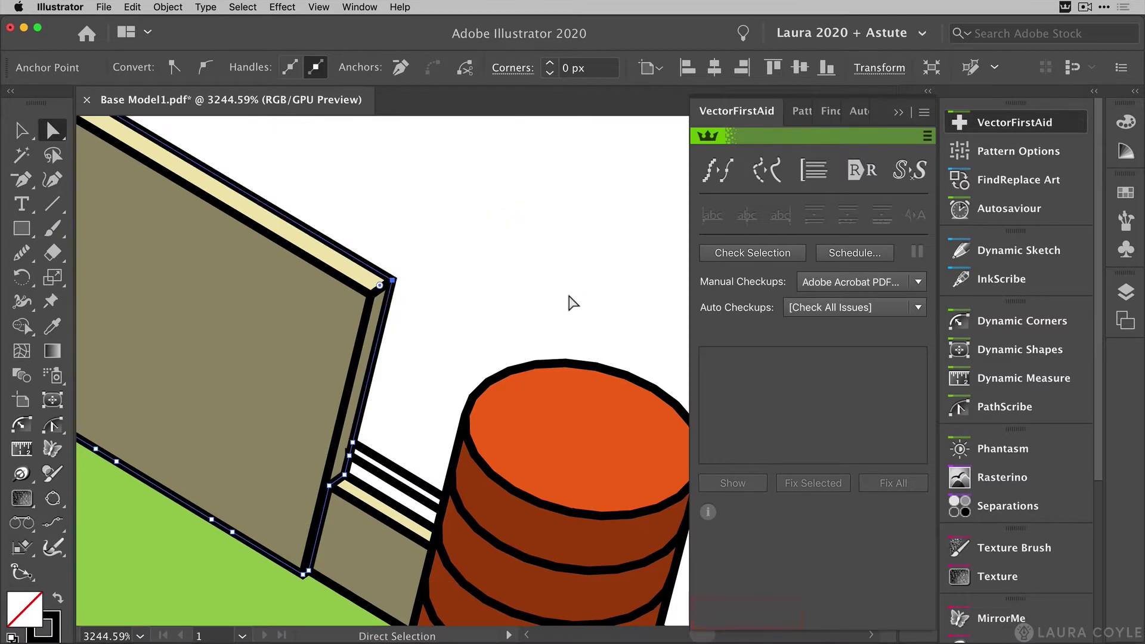
# Step: Undo the accidental spike on the barrel top, deselect, and zoom out to the whole courtyard
pyautogui.click(535, 365)
pyautogui.moveTo(535, 362); pyautogui.dragTo(518, 290)
pyautogui.press('super+z')
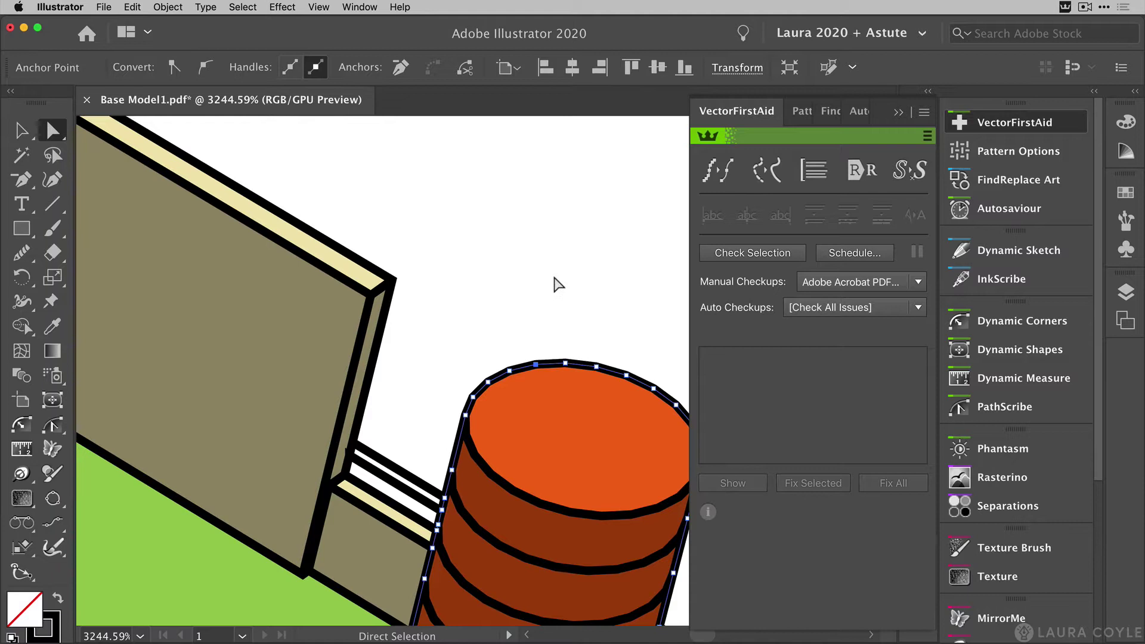
pyautogui.keyDown('alt'); pyautogui.keyDown('super'); pyautogui.click(552, 236); pyautogui.keyUp('super'); pyautogui.keyUp('alt')
pyautogui.moveTo(510, 291); pyautogui.dragTo(429, 492)
pyautogui.click(613, 255)
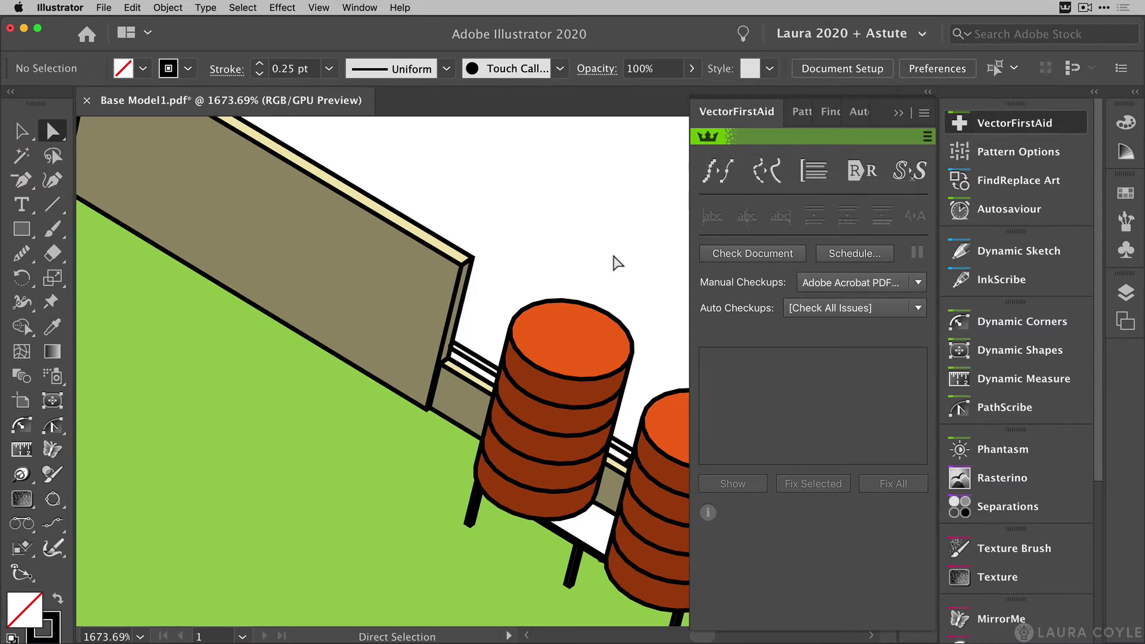
pyautogui.press('super+space')
pyautogui.moveTo(608, 202); pyautogui.dragTo(382, 412)
pyautogui.moveTo(516, 254); pyautogui.dragTo(459, 365)
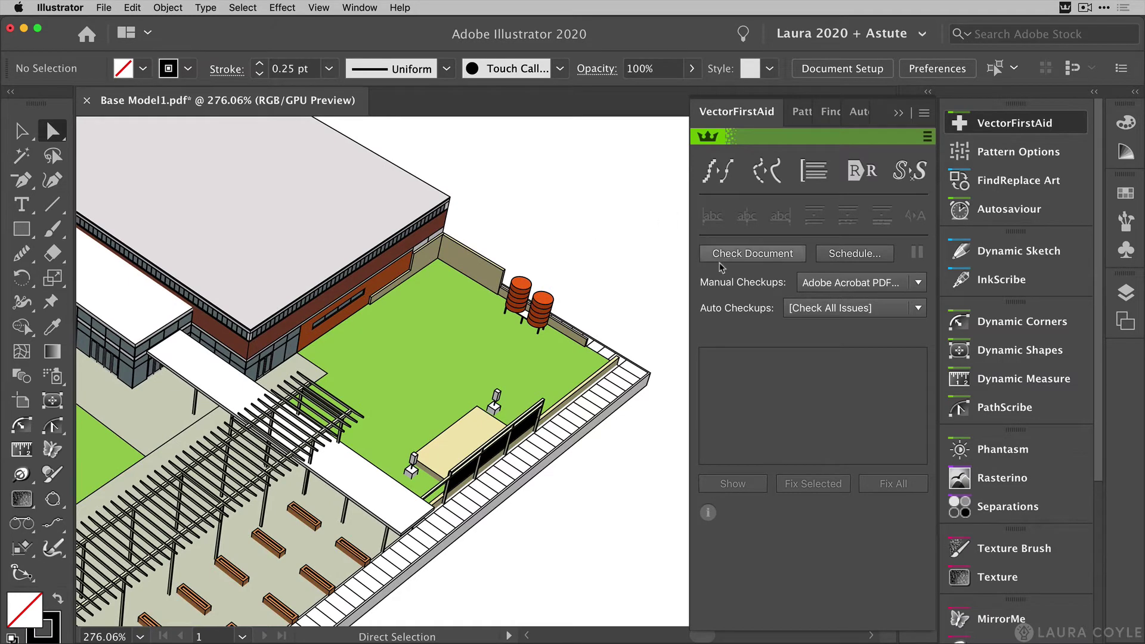
pyautogui.click(919, 284)
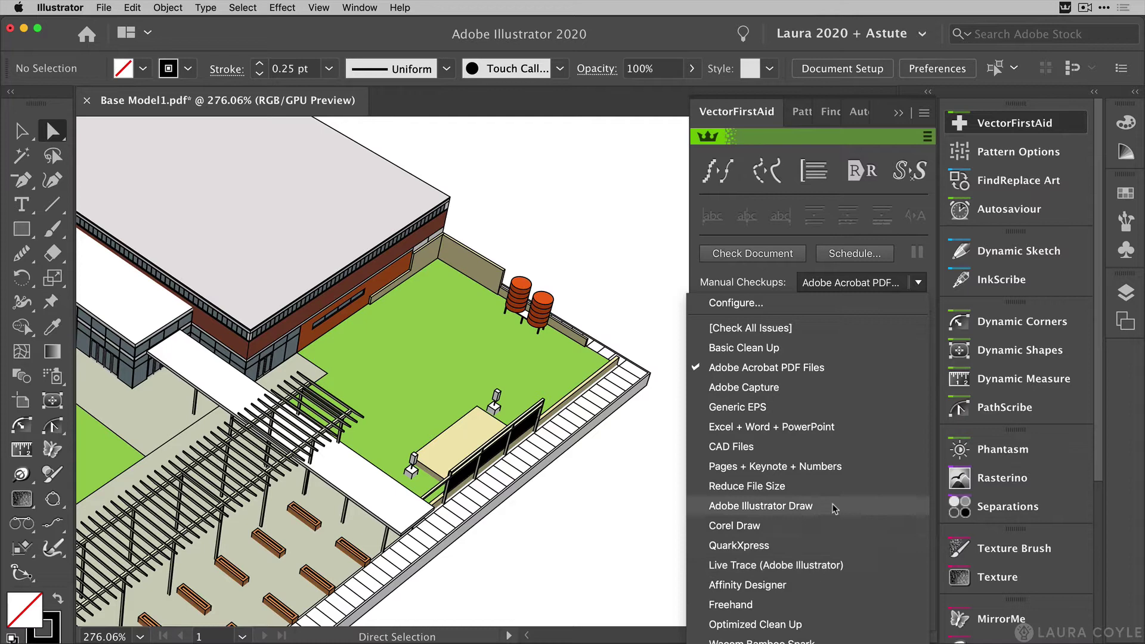
pyautogui.click(834, 369)
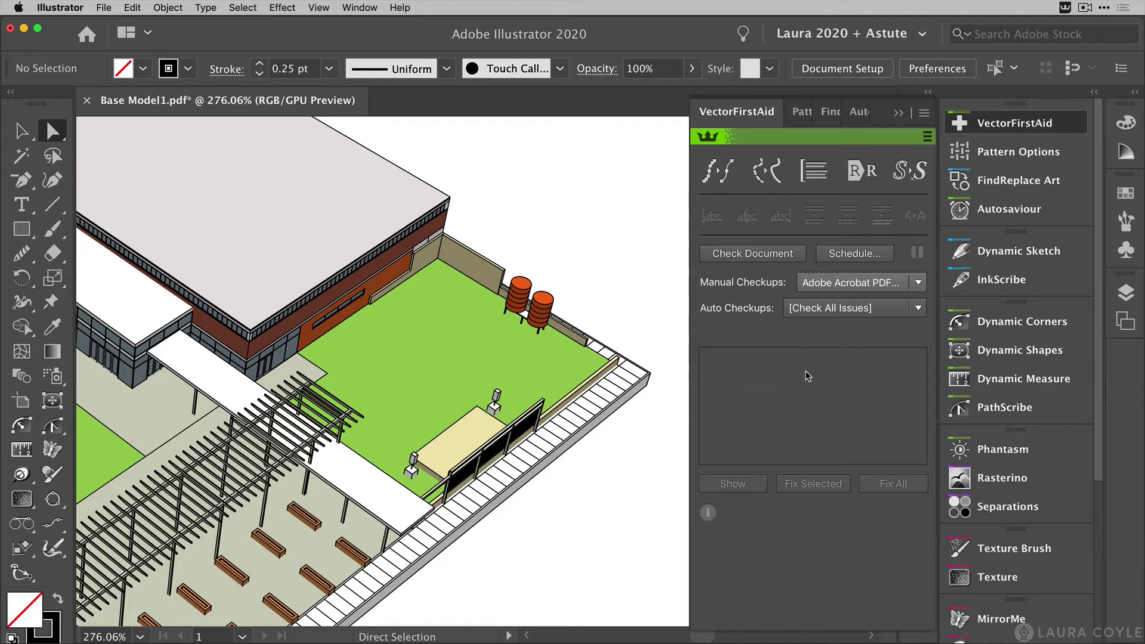
pyautogui.press('super+space')
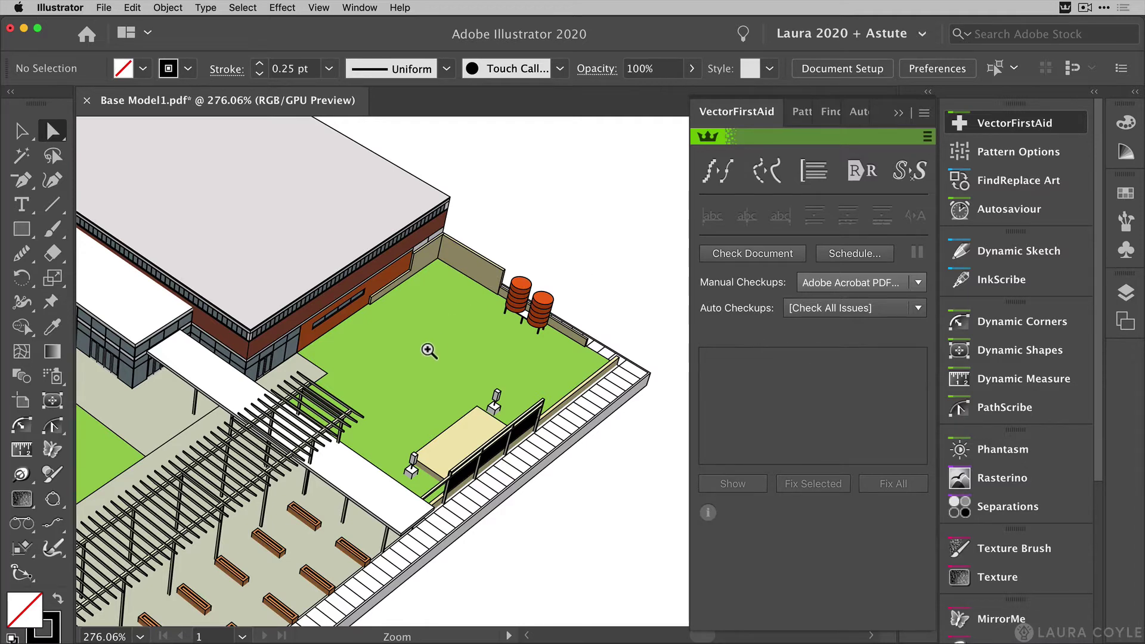
# Step: Check the lawn-edge path along the wall and Fix All its 14 unneeded points and short handle
pyautogui.moveTo(427, 350); pyautogui.dragTo(546, 318)
pyautogui.scroll(3, 547, 318)
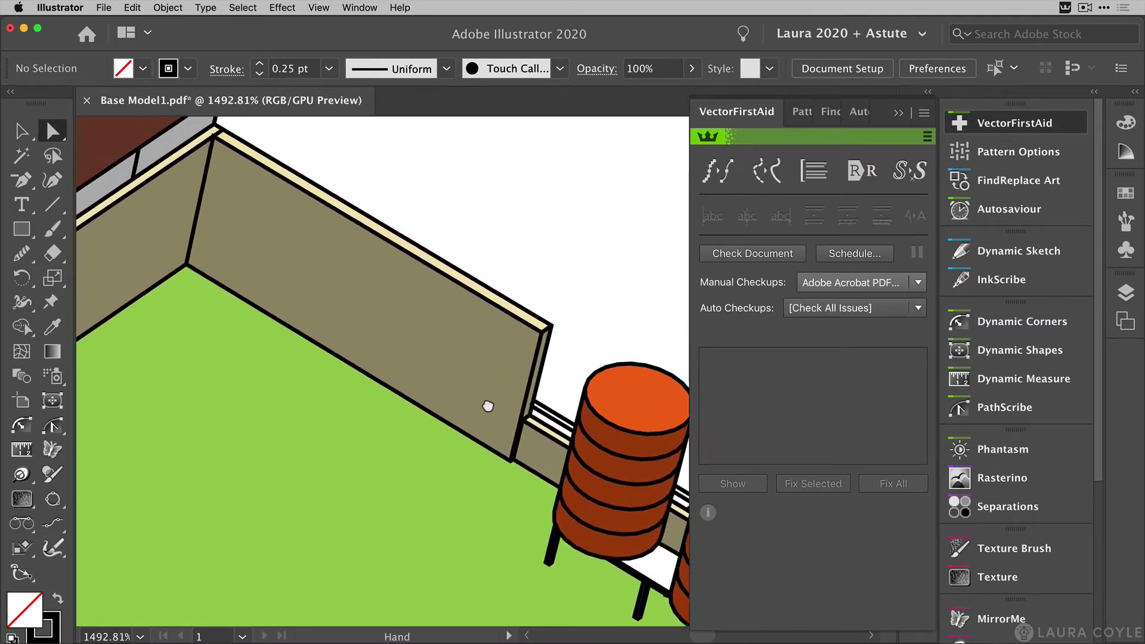
pyautogui.click(527, 472)
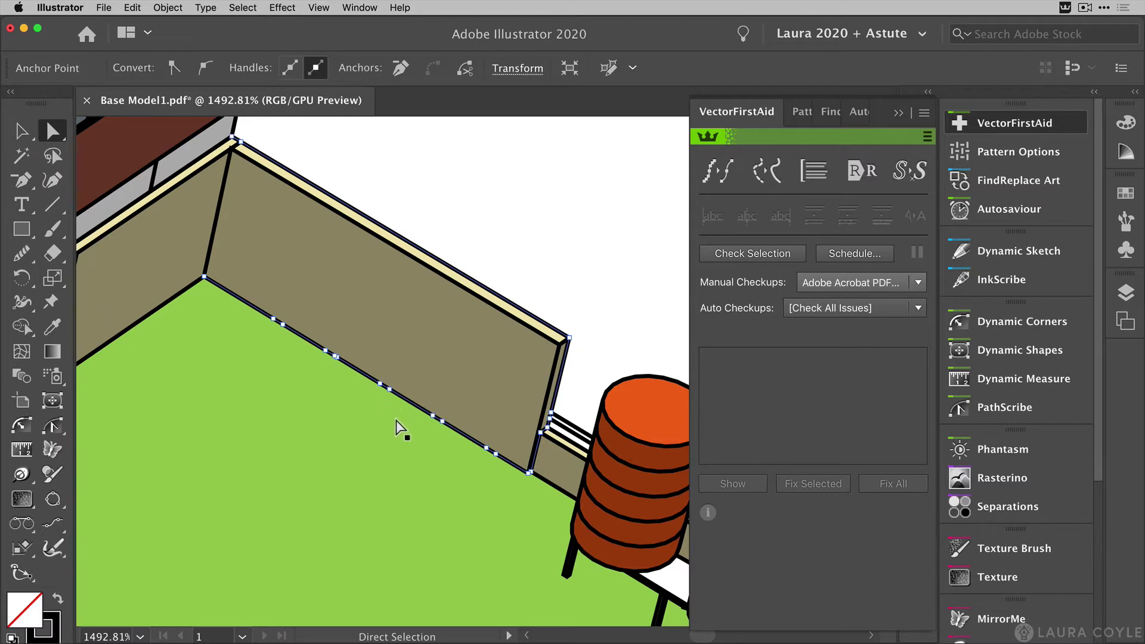
pyautogui.click(732, 259)
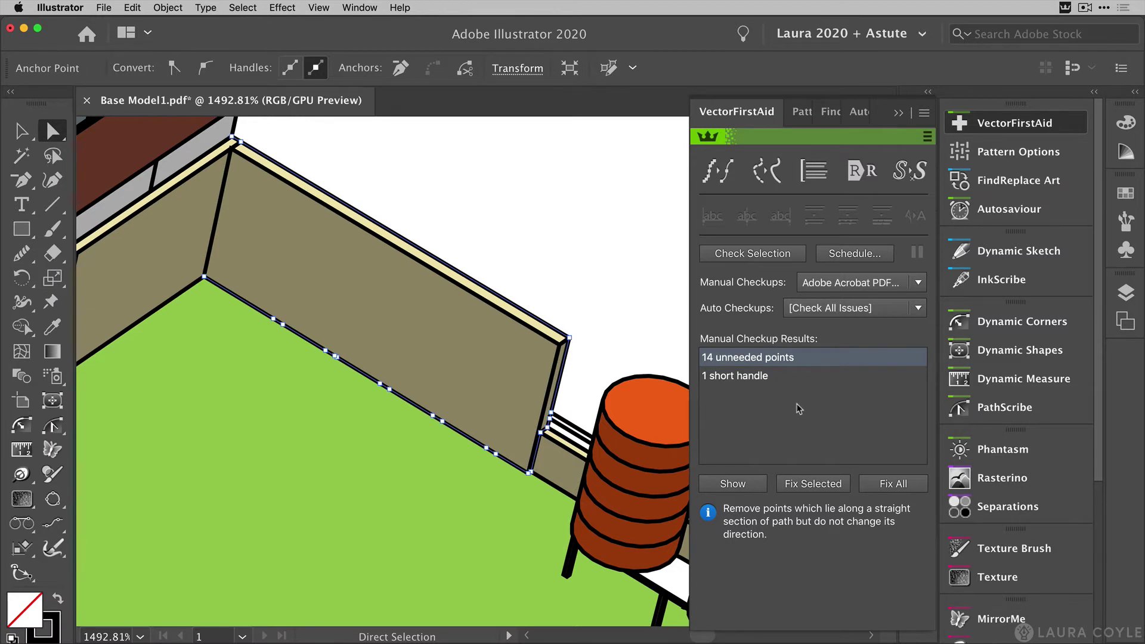
pyautogui.click(898, 485)
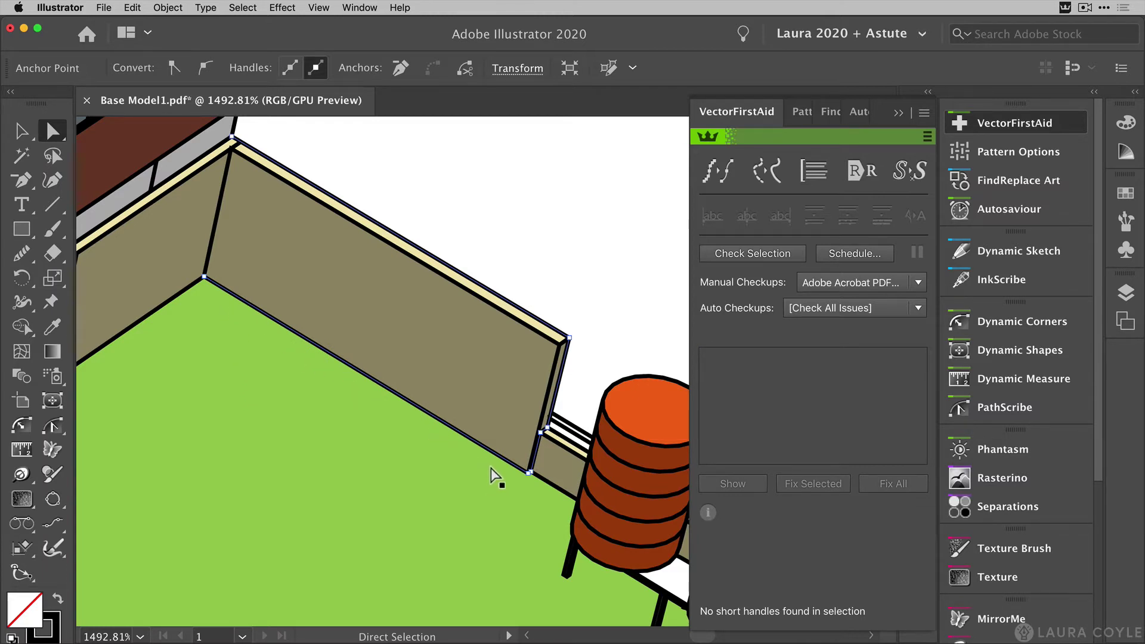
pyautogui.click(563, 251)
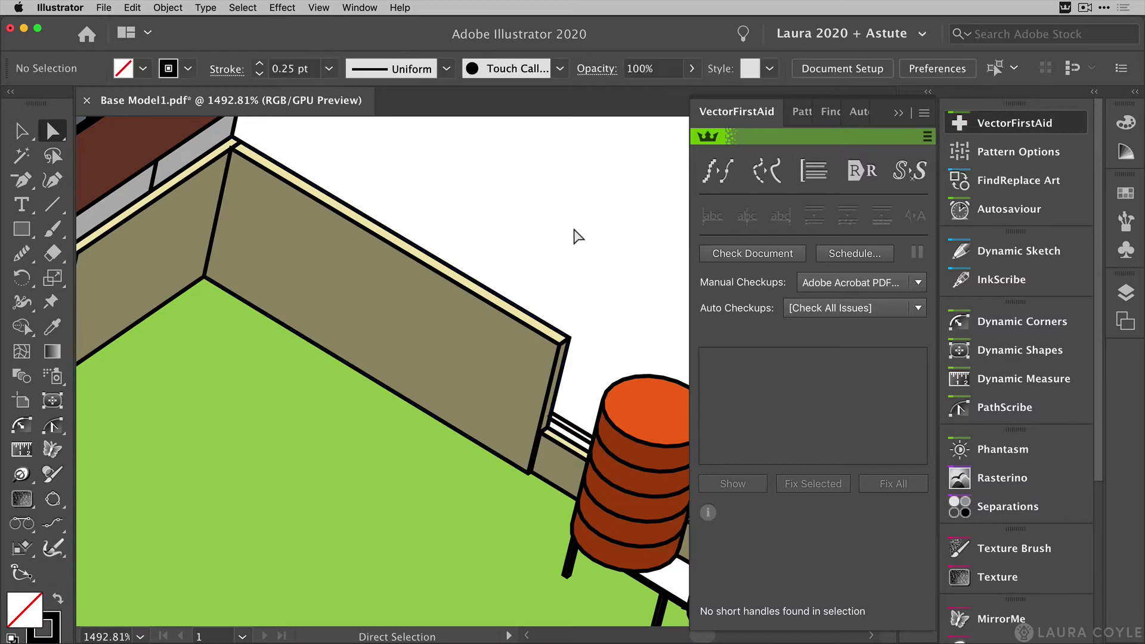
# Step: Run Check Document, finding 11640 unneeded, 1188 redundant, 266 short-handle and 8359 close points
pyautogui.scroll(-6, 563, 250)
pyautogui.moveTo(511, 328); pyautogui.dragTo(403, 328)
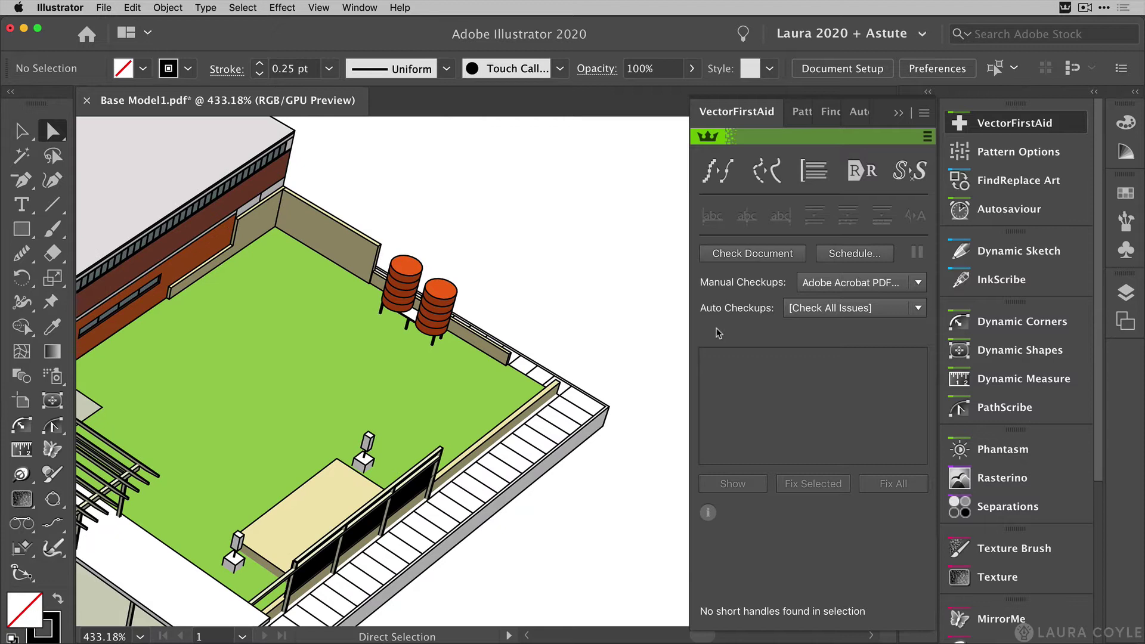
pyautogui.click(753, 256)
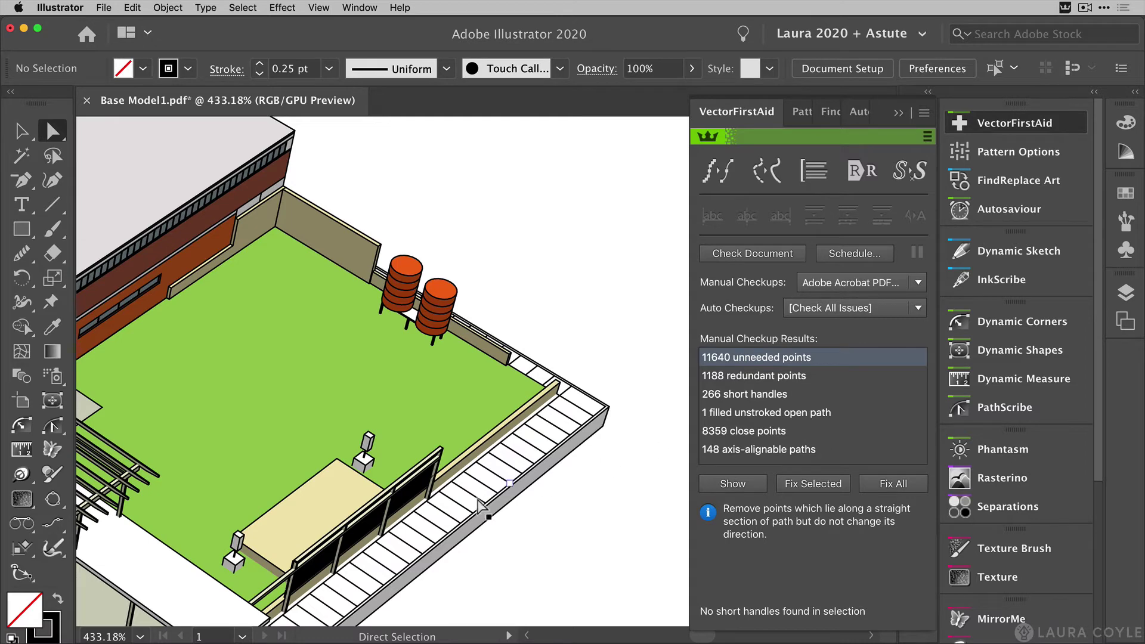
# Step: Zoom into the walkway tiles, select the long paving-edge path, then zoom back out
pyautogui.press('z')
pyautogui.moveTo(379, 574); pyautogui.dragTo(544, 469)
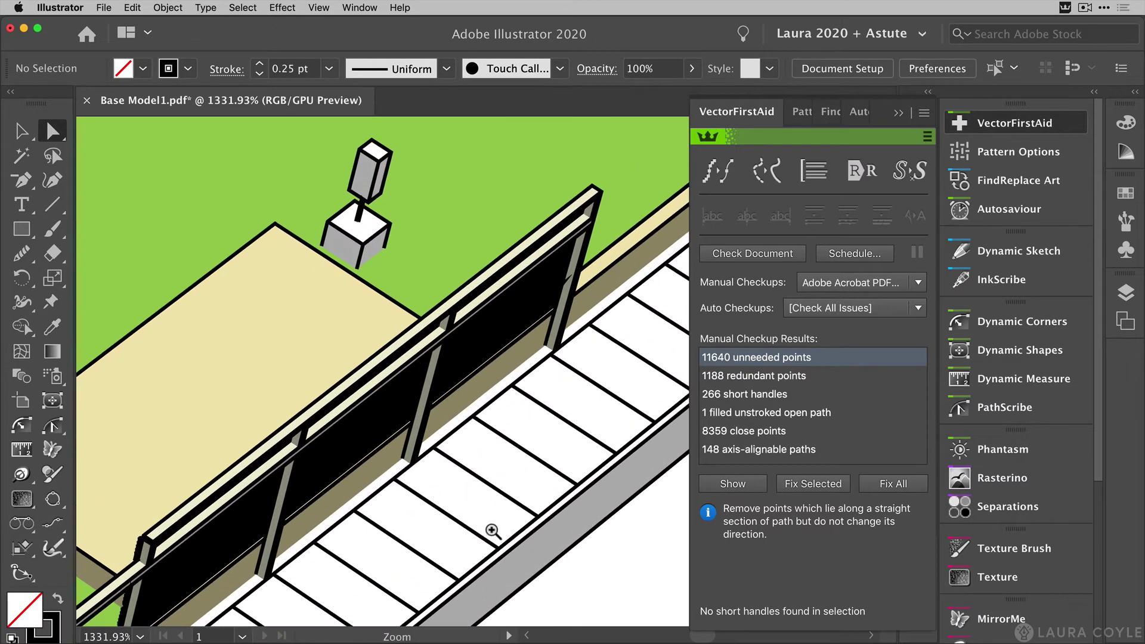
pyautogui.moveTo(494, 532); pyautogui.dragTo(376, 462)
pyautogui.click(549, 519)
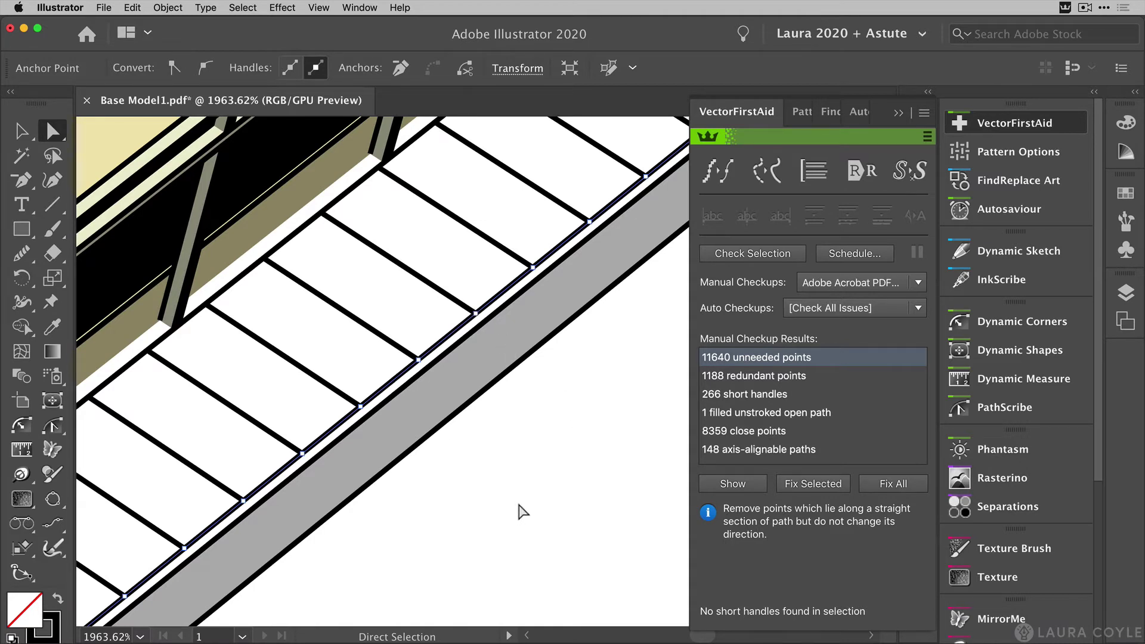
pyautogui.press('super+space')
pyautogui.moveTo(589, 363); pyautogui.dragTo(518, 523)
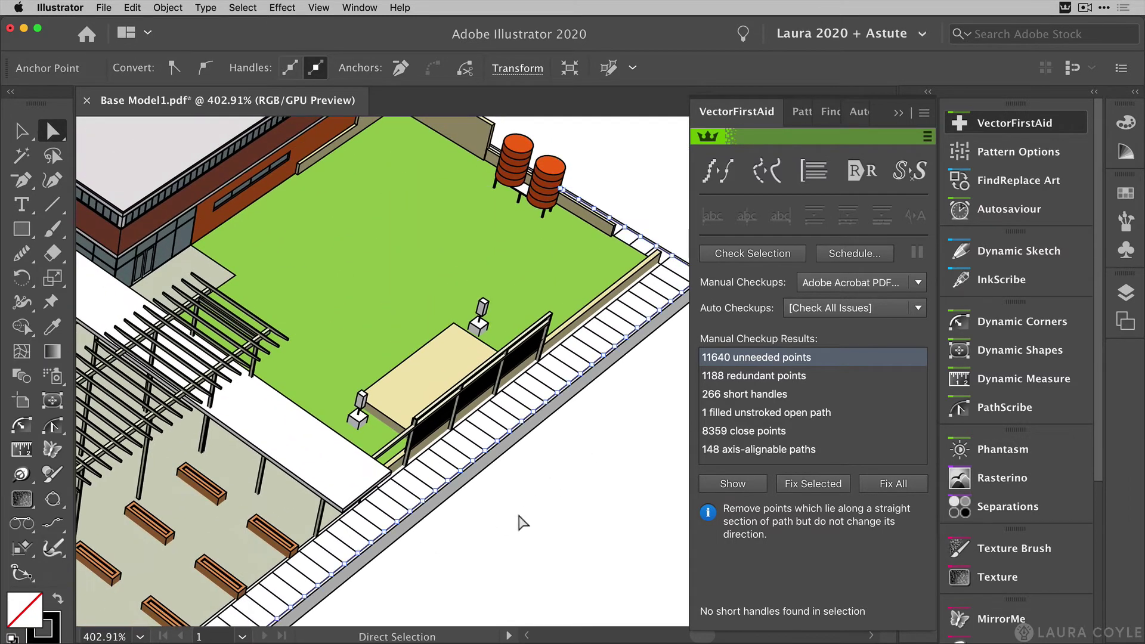
# Step: Review redundant points and short handles, then show and step through the 8359 close points
pyautogui.click(819, 375)
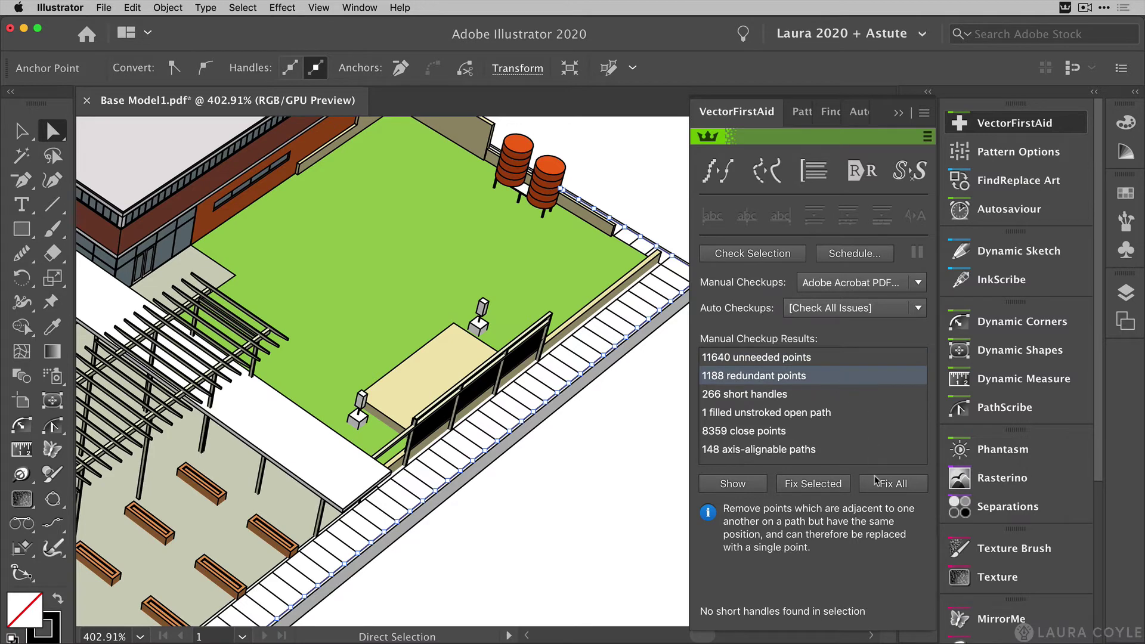
pyautogui.click(811, 394)
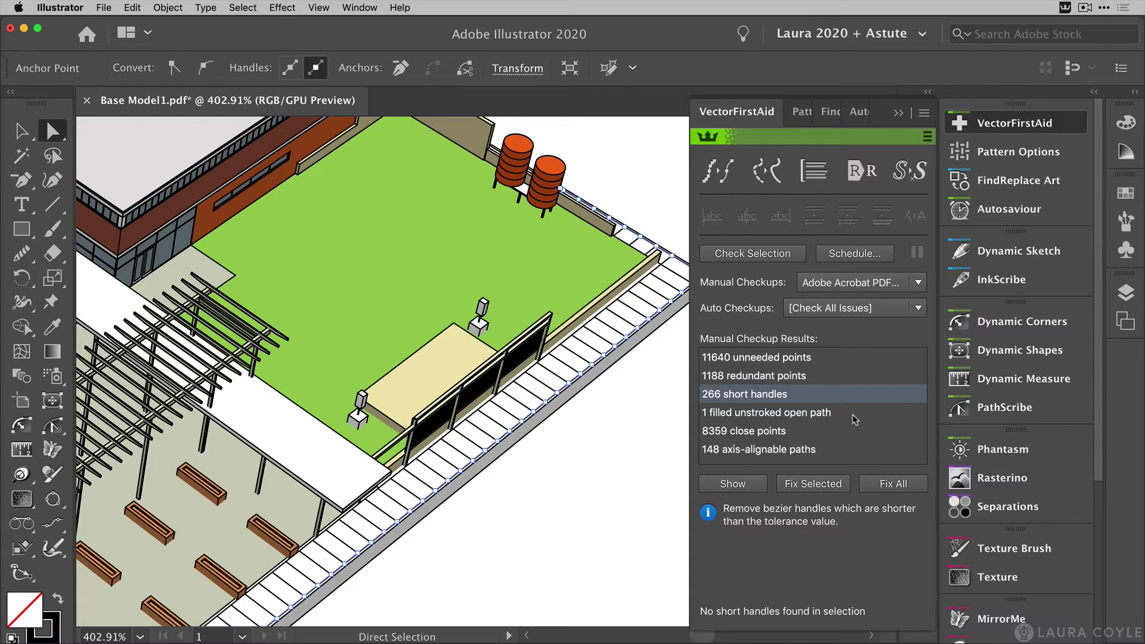
pyautogui.click(802, 433)
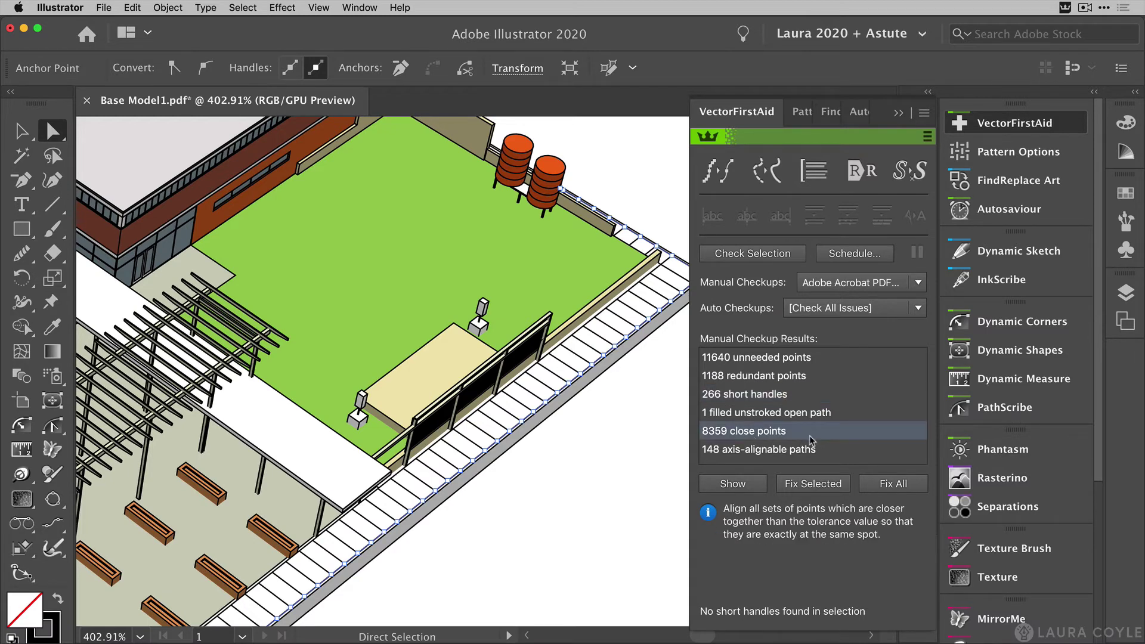
pyautogui.click(733, 485)
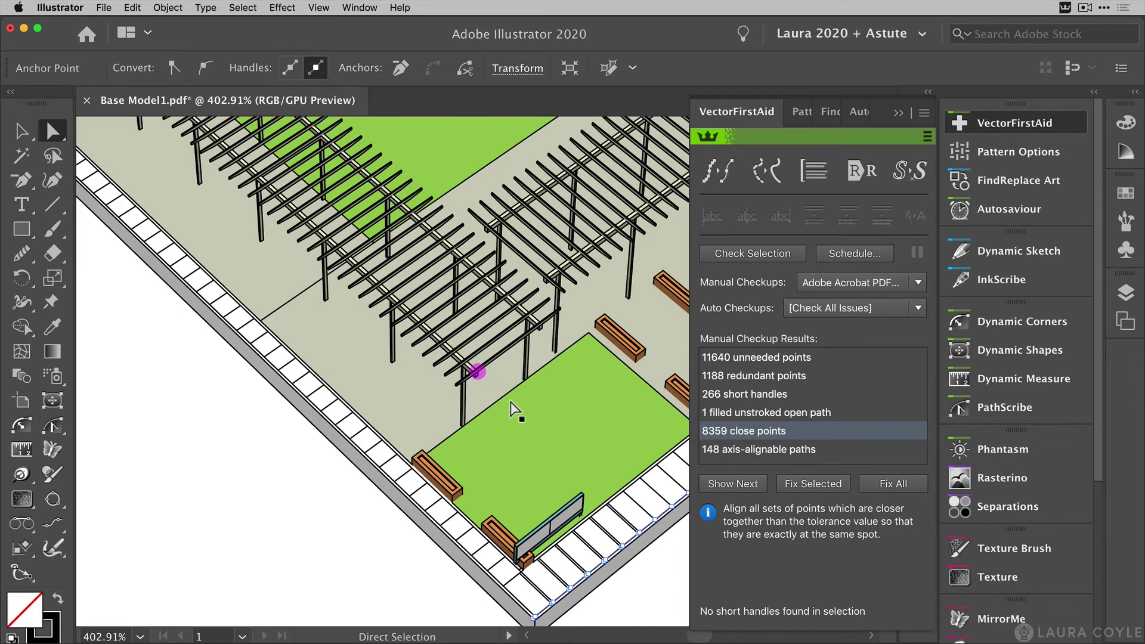
pyautogui.click(750, 484)
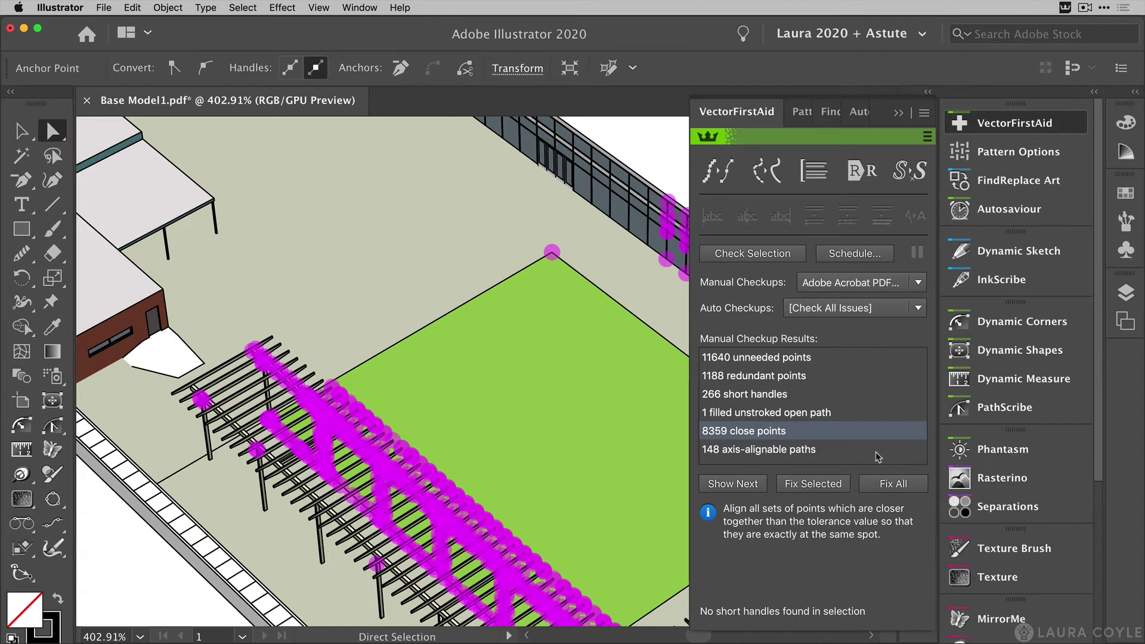
# Step: Fix all close points, then select the paving edge and zoom in toward the rain barrels
pyautogui.click(902, 486)
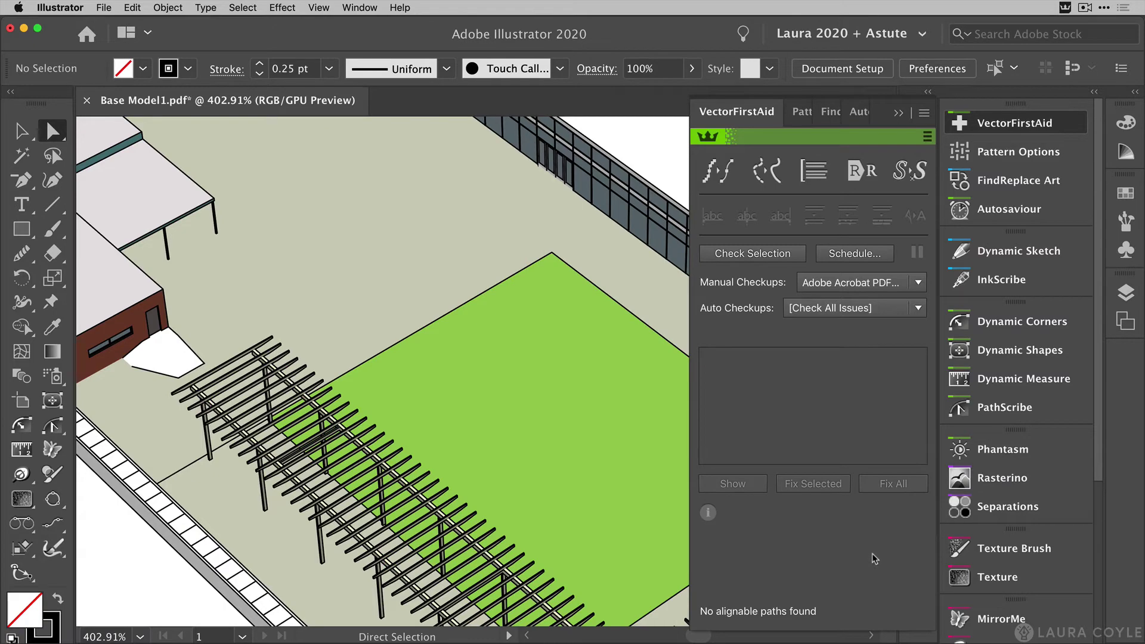
pyautogui.moveTo(593, 310); pyautogui.dragTo(334, 430)
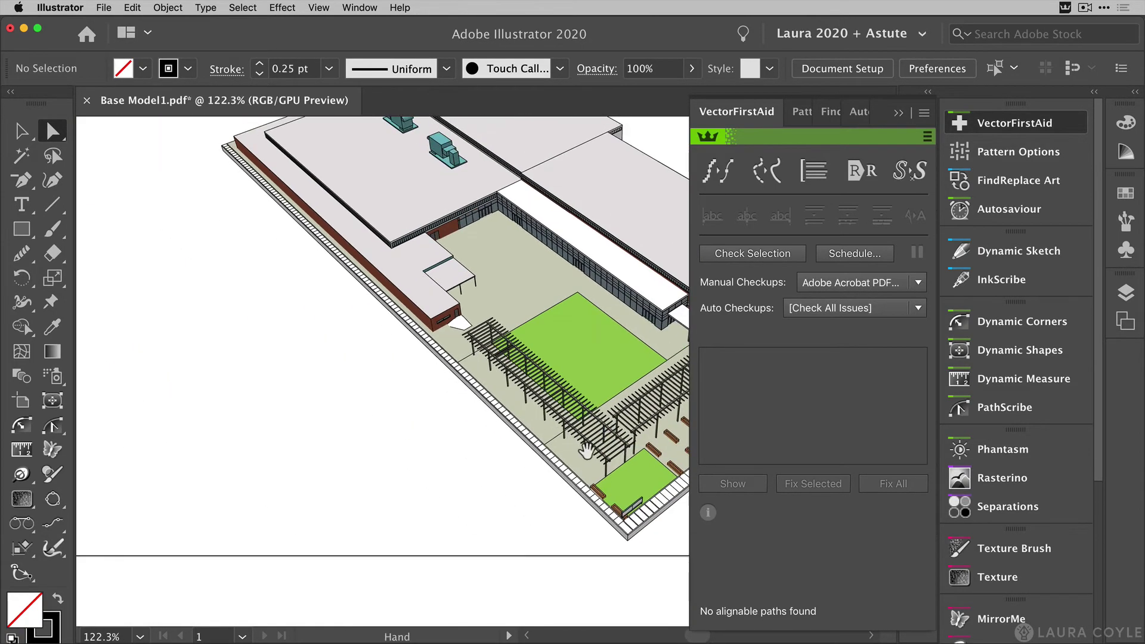
pyautogui.moveTo(587, 451); pyautogui.dragTo(196, 494)
pyautogui.moveTo(370, 516); pyautogui.dragTo(733, 385)
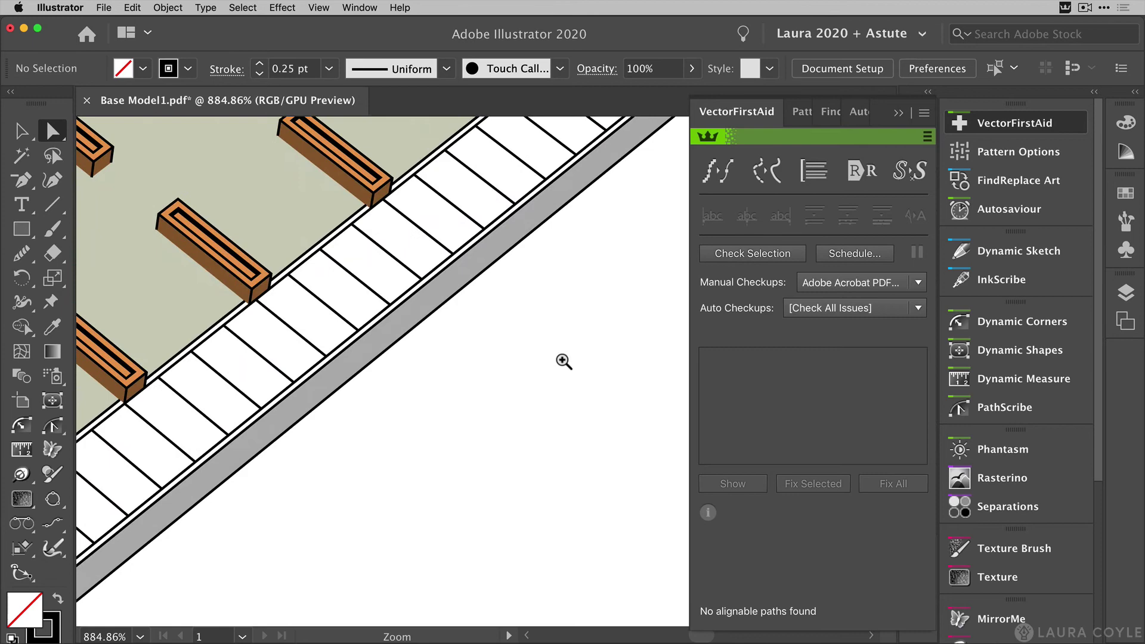
pyautogui.click(403, 301)
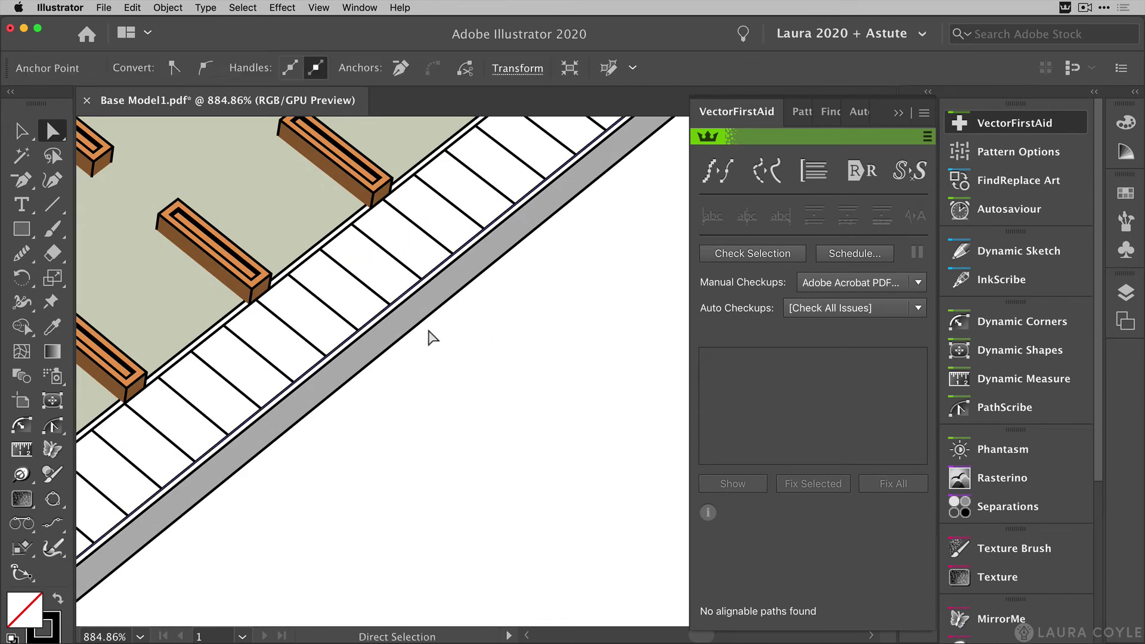
pyautogui.moveTo(352, 348); pyautogui.dragTo(423, 304)
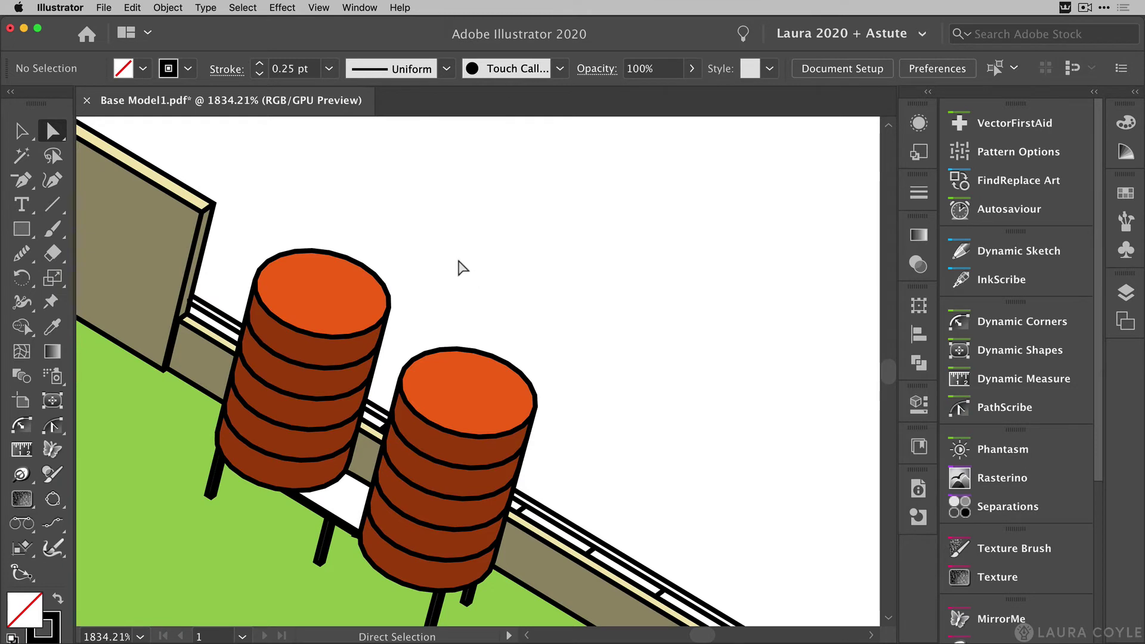
# Step: Select the left rain barrel's whole outer outline with the Selection tool, then open the Object menu
pyautogui.click(336, 255)
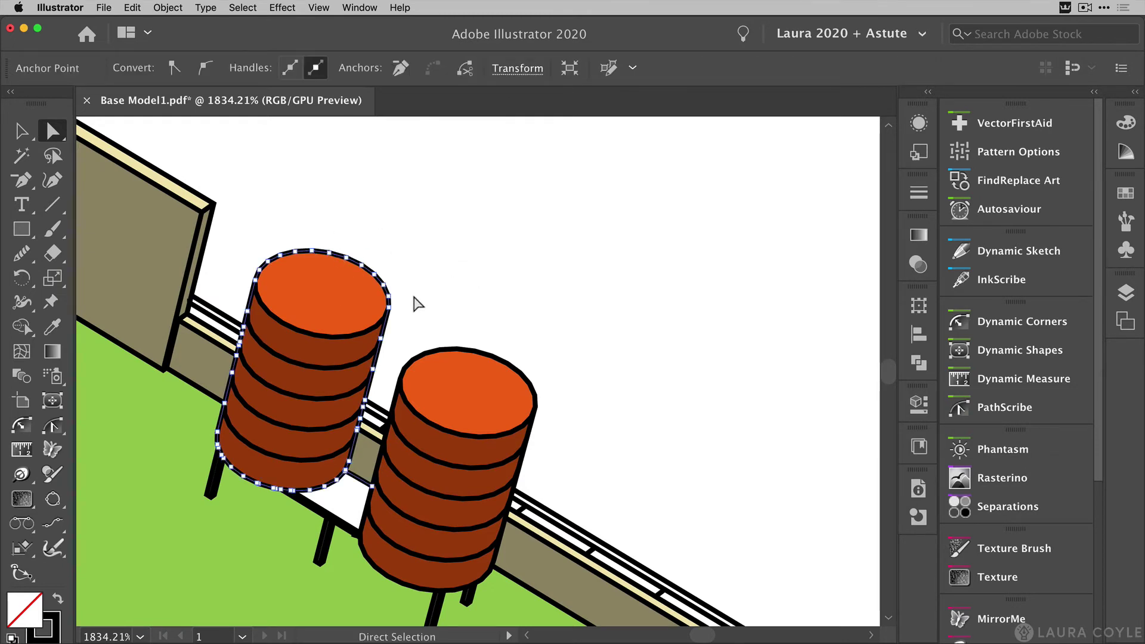
pyautogui.press('v')
pyautogui.click(417, 264)
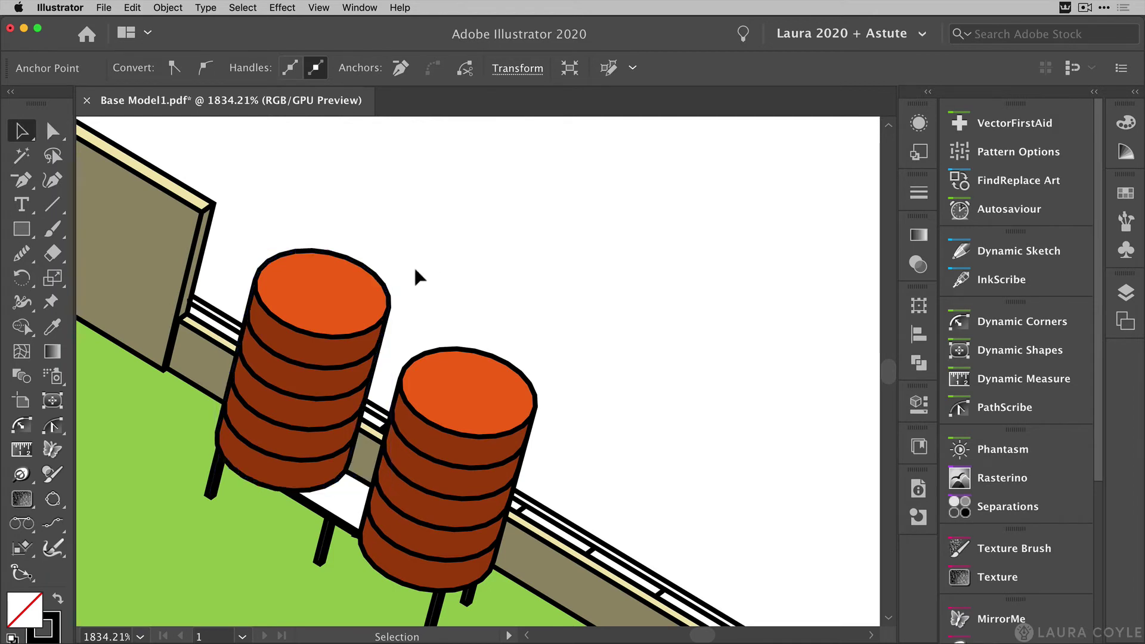
pyautogui.click(390, 299)
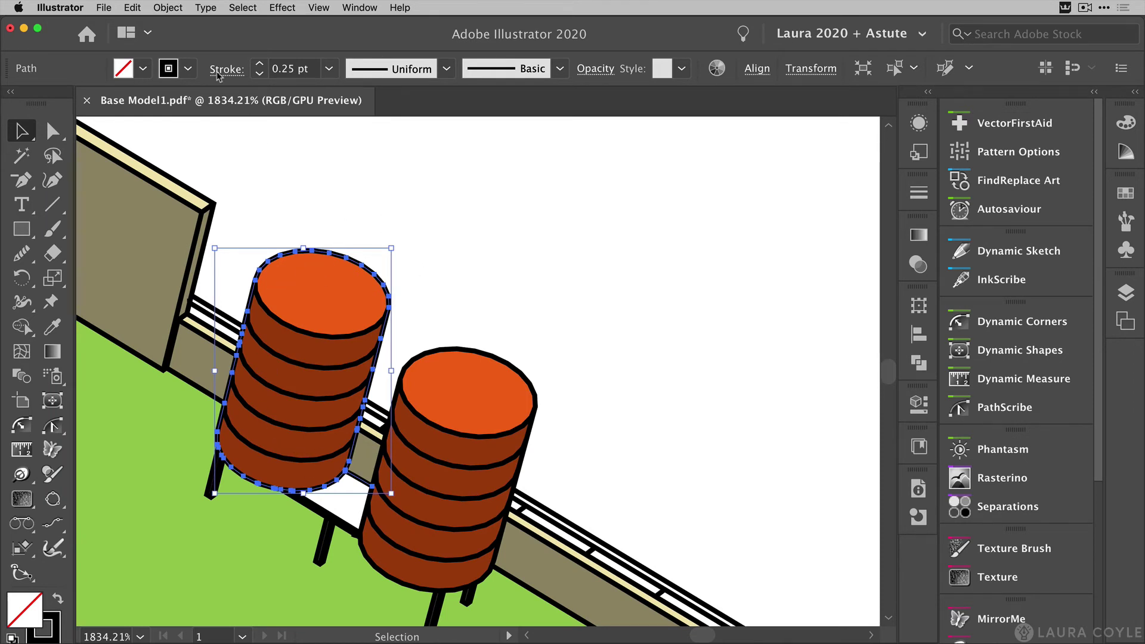
pyautogui.click(168, 8)
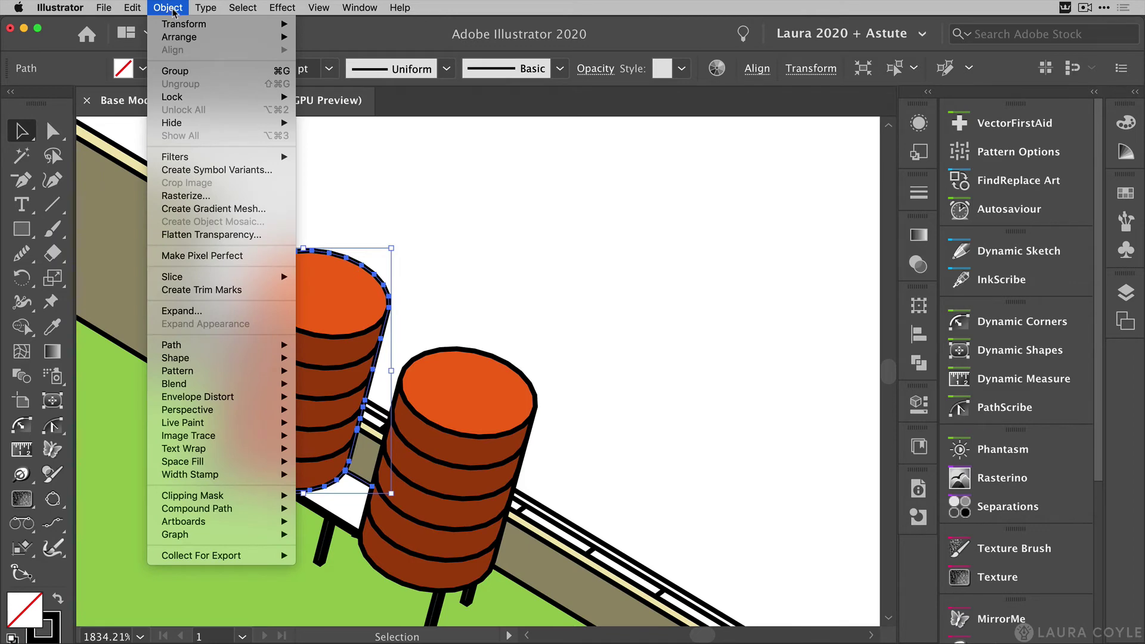
# Step: Simplify the left rain barrel's outline at 93% curve, cutting it from 50 to 14 anchor points
pyautogui.moveTo(221, 347)
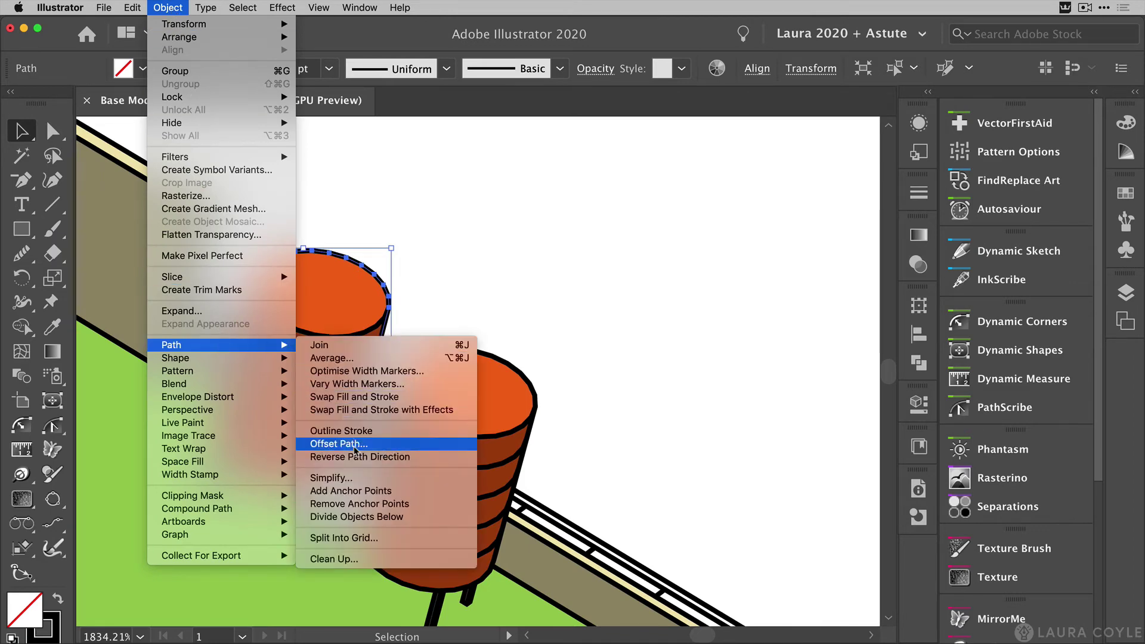
pyautogui.click(360, 480)
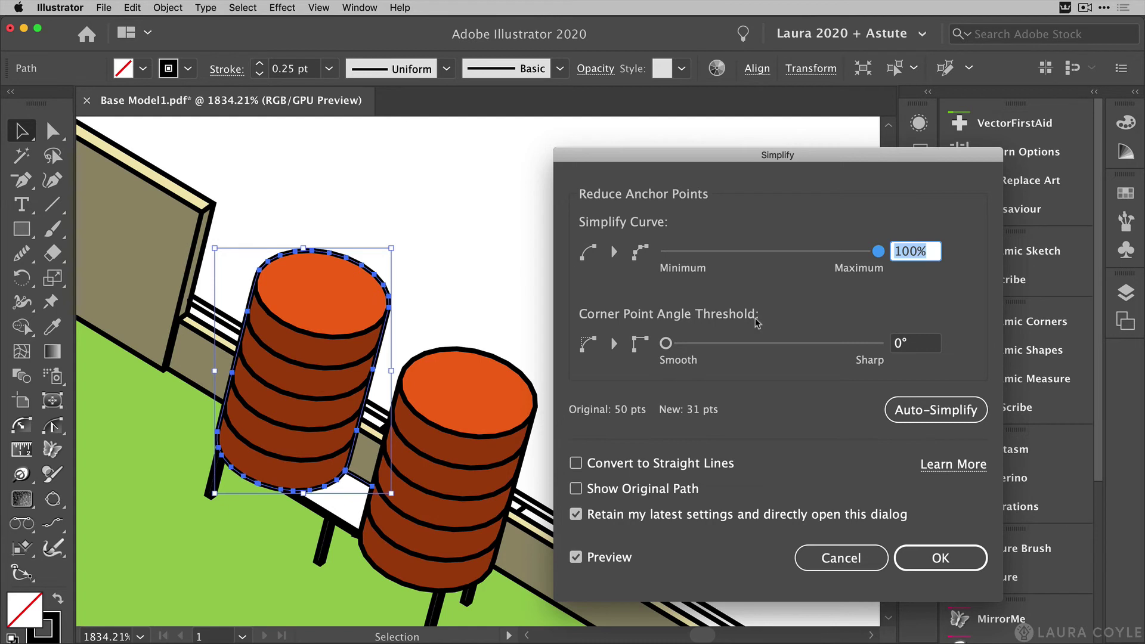
pyautogui.click(911, 251)
pyautogui.press('Down')
pyautogui.press('Down')
pyautogui.press('Down')
pyautogui.press('Down')
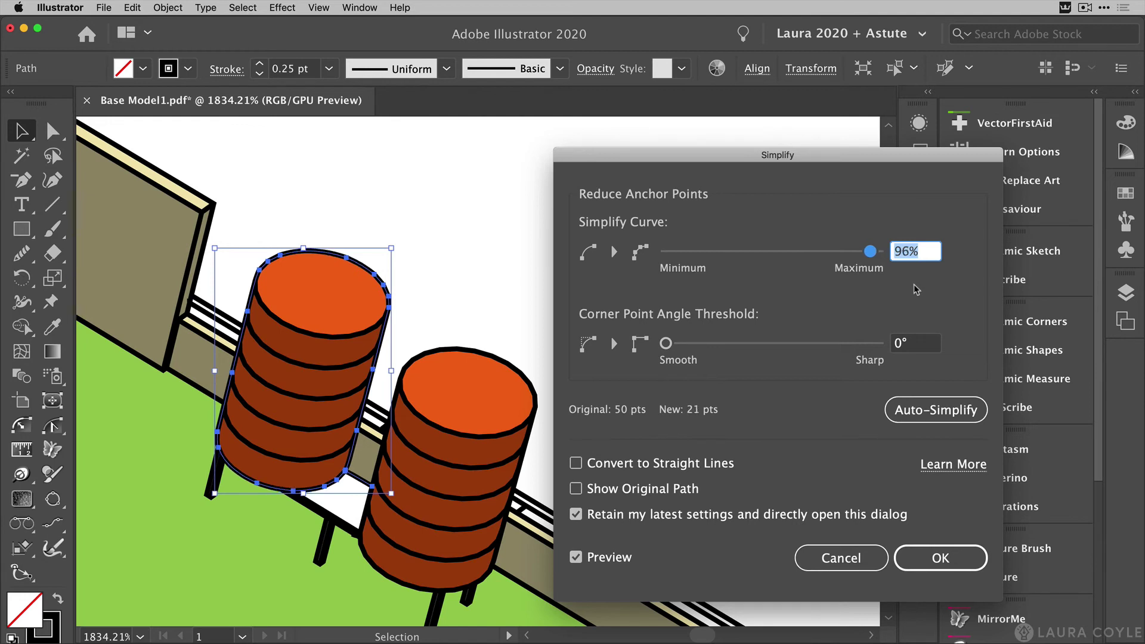
pyautogui.press('Down')
pyautogui.press('Down')
pyautogui.press('Down')
pyautogui.press('Down')
pyautogui.press('Down')
pyautogui.press('Down')
pyautogui.press('Down')
pyautogui.press('Down')
pyautogui.press('Down')
pyautogui.press('Down')
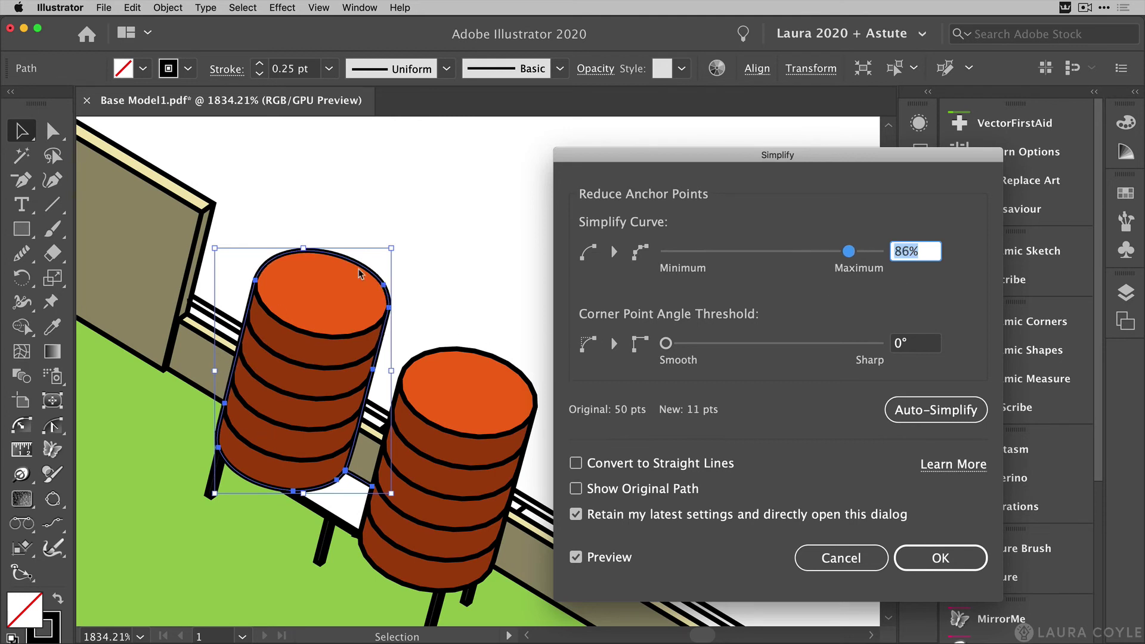
pyautogui.press('Up')
pyautogui.press('Up')
pyautogui.press('Up')
pyautogui.press('Up')
pyautogui.press('Up')
pyautogui.press('Up')
pyautogui.press('Up')
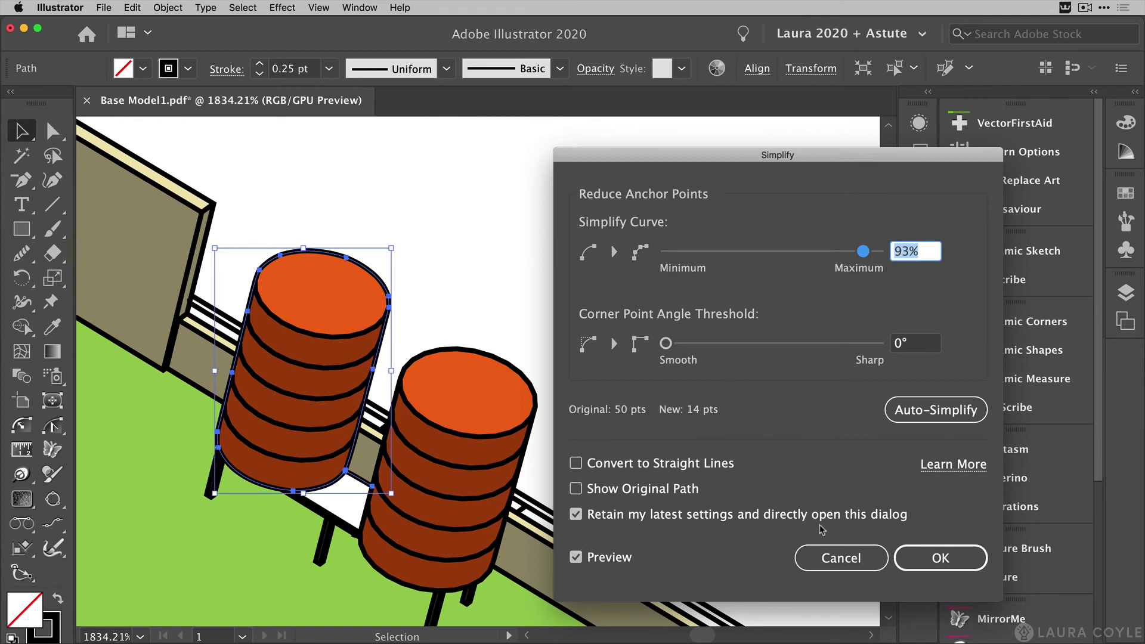
pyautogui.click(923, 560)
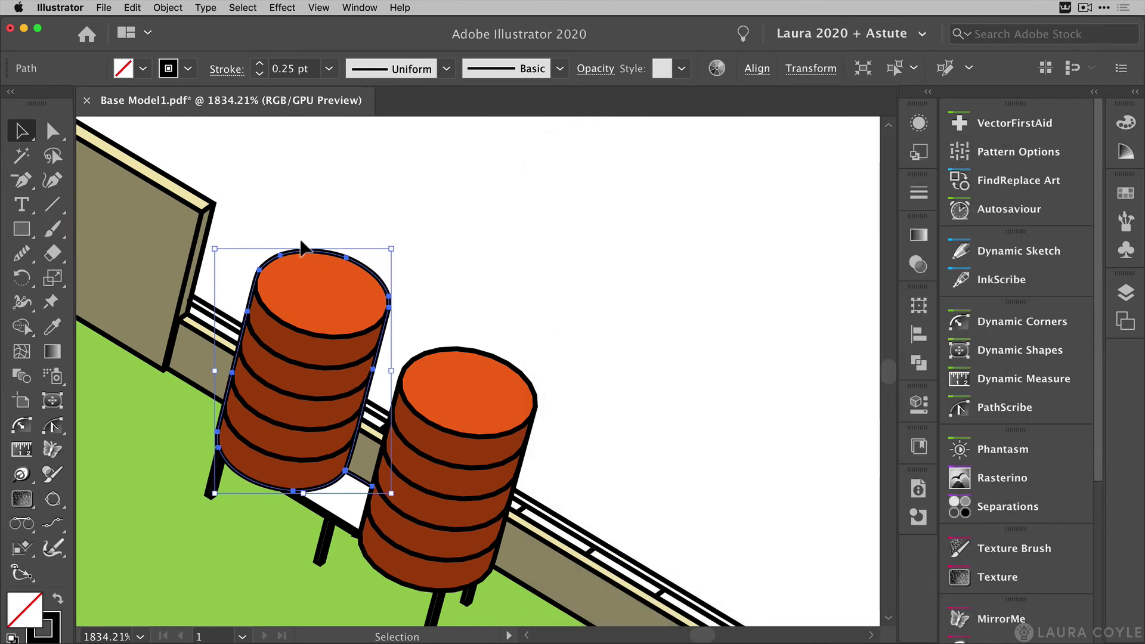
# Step: Select the five curved band arcs of the left rain barrel
pyautogui.click(494, 358)
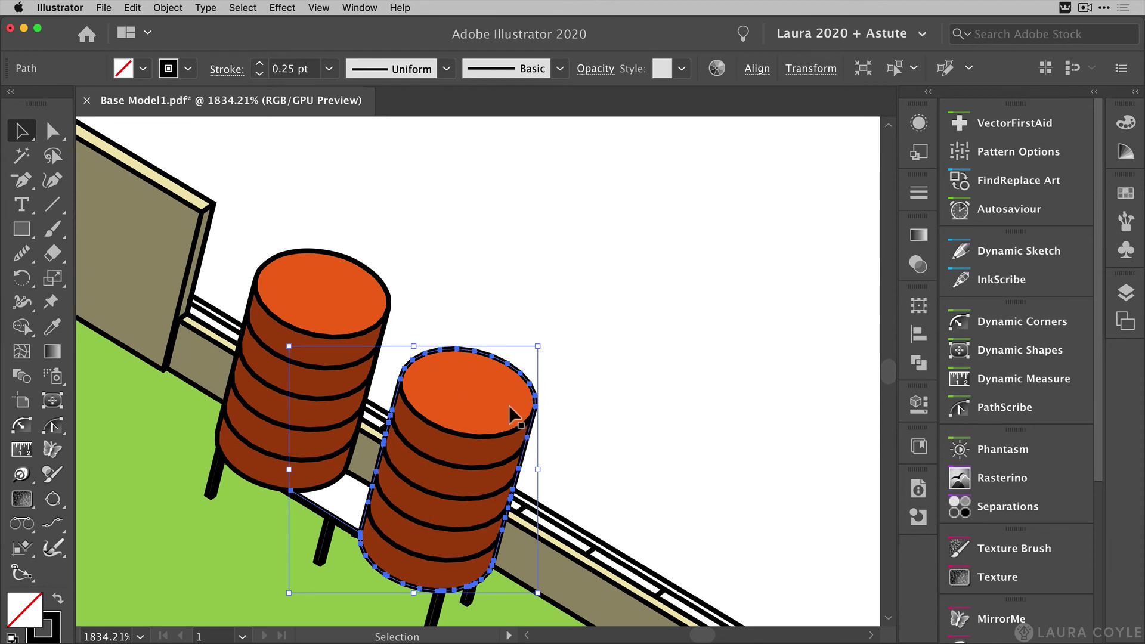
pyautogui.click(384, 273)
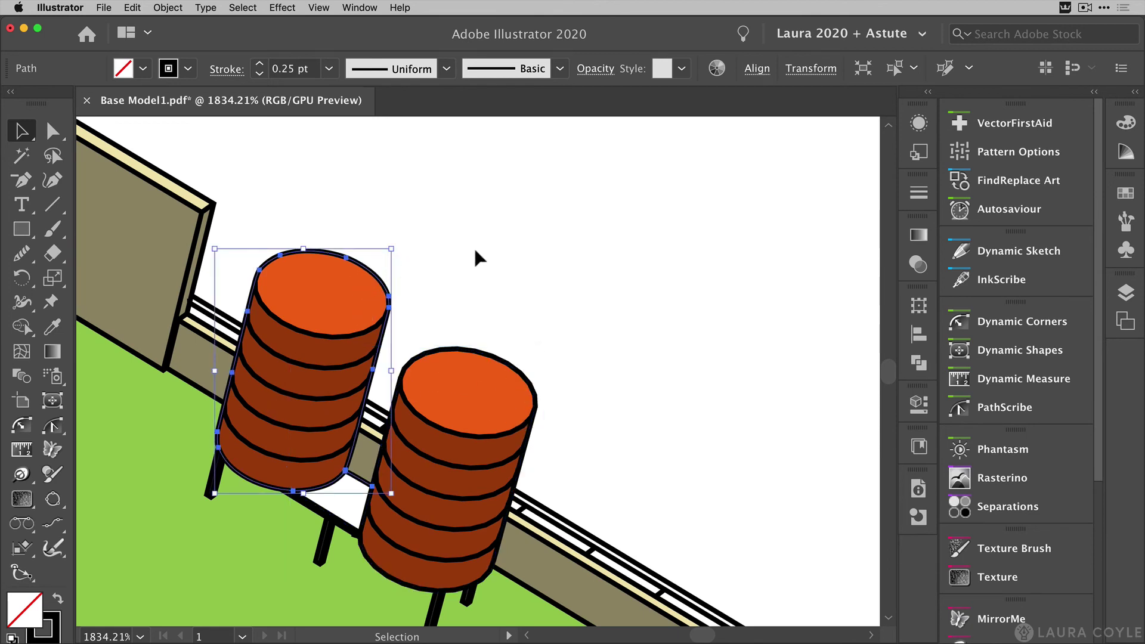
pyautogui.click(334, 338)
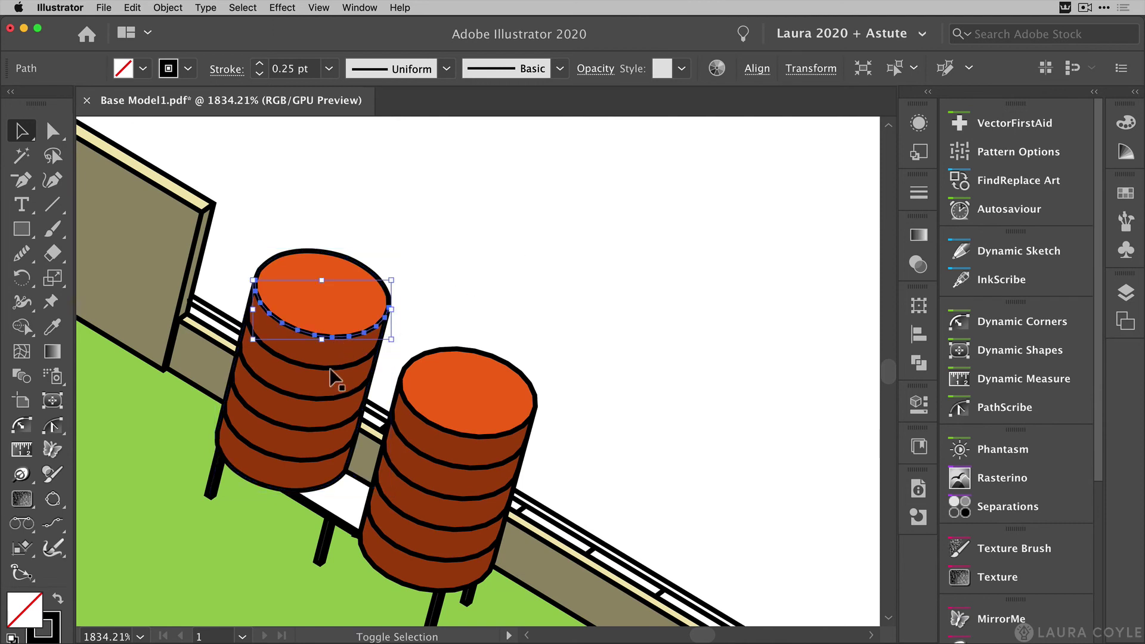
pyautogui.keyDown('shift'); pyautogui.click(331, 367); pyautogui.keyUp('shift')
pyautogui.keyDown('shift'); pyautogui.click(328, 397); pyautogui.keyUp('shift')
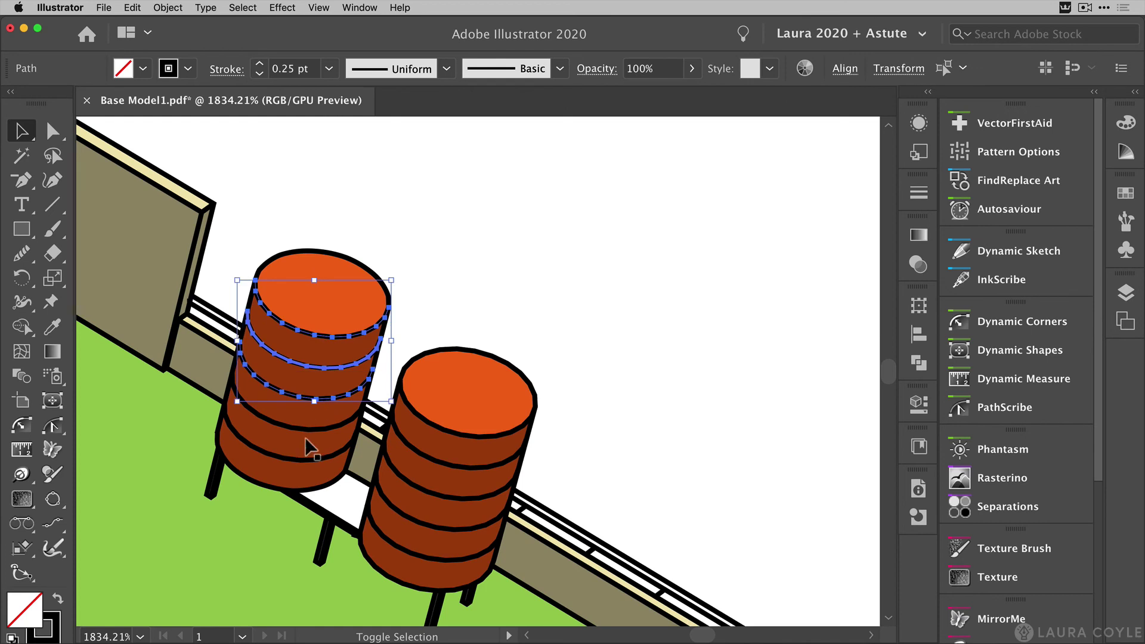
pyautogui.keyDown('shift'); pyautogui.click(304, 429); pyautogui.keyUp('shift')
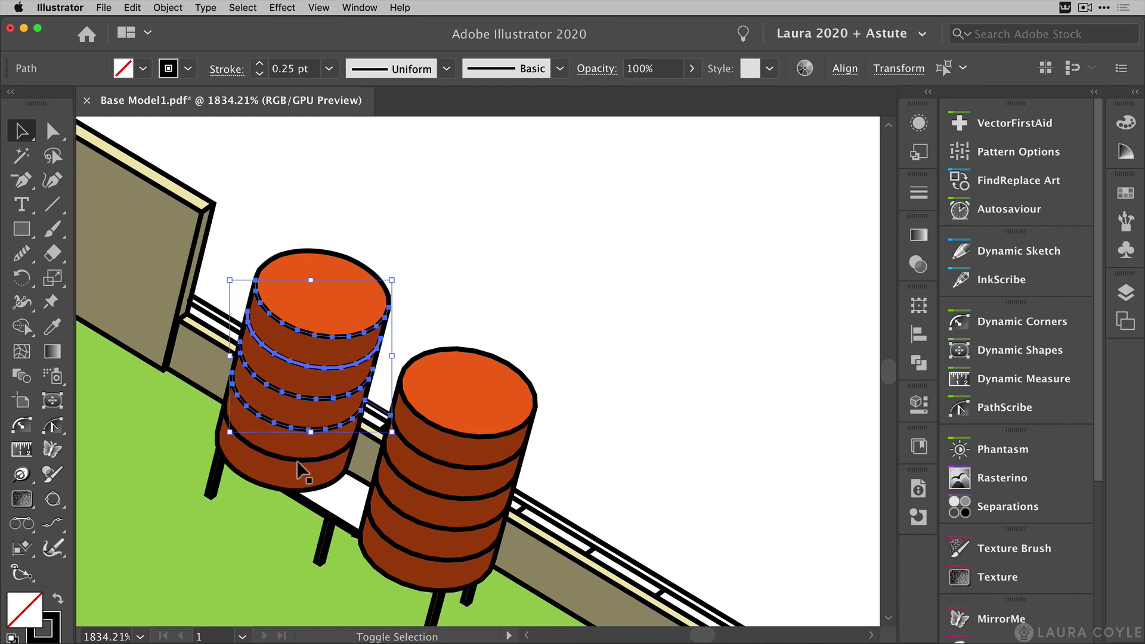
pyautogui.keyDown('shift'); pyautogui.click(312, 470); pyautogui.keyUp('shift')
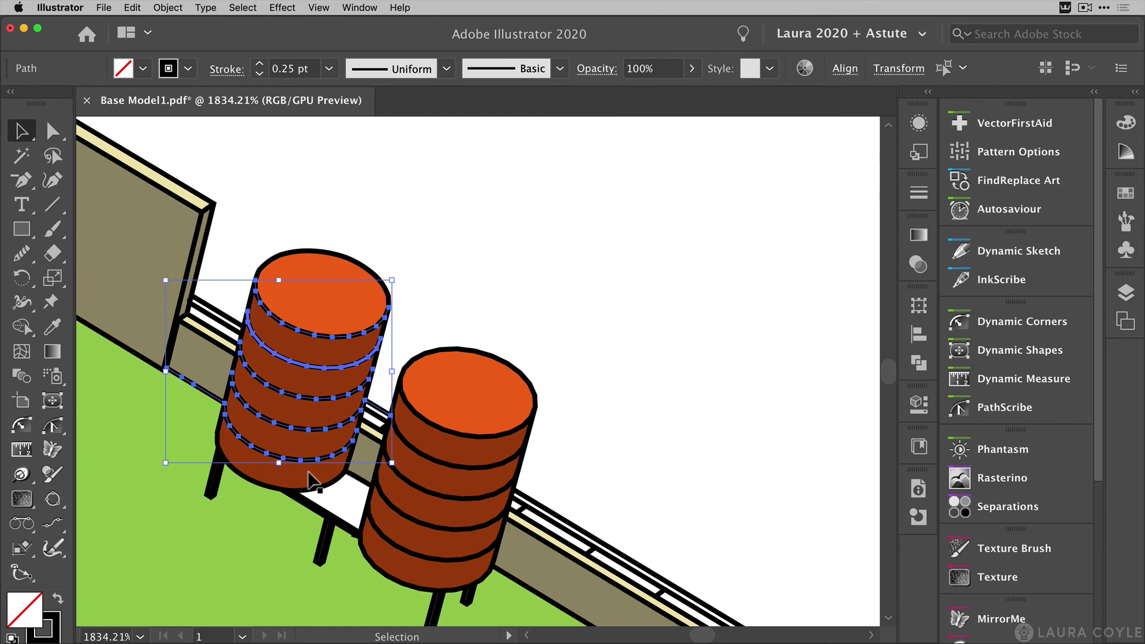
# Step: Simplify the band arcs at 93%, from 70 to 18 anchor points, then deselect
pyautogui.click(176, 8)
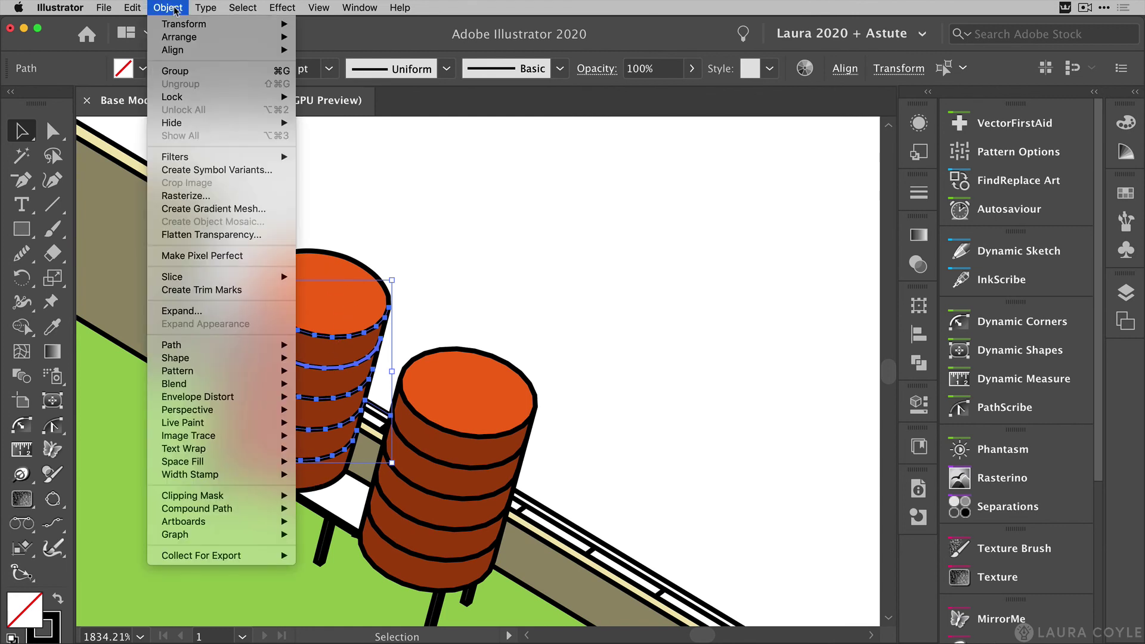
pyautogui.moveTo(221, 348)
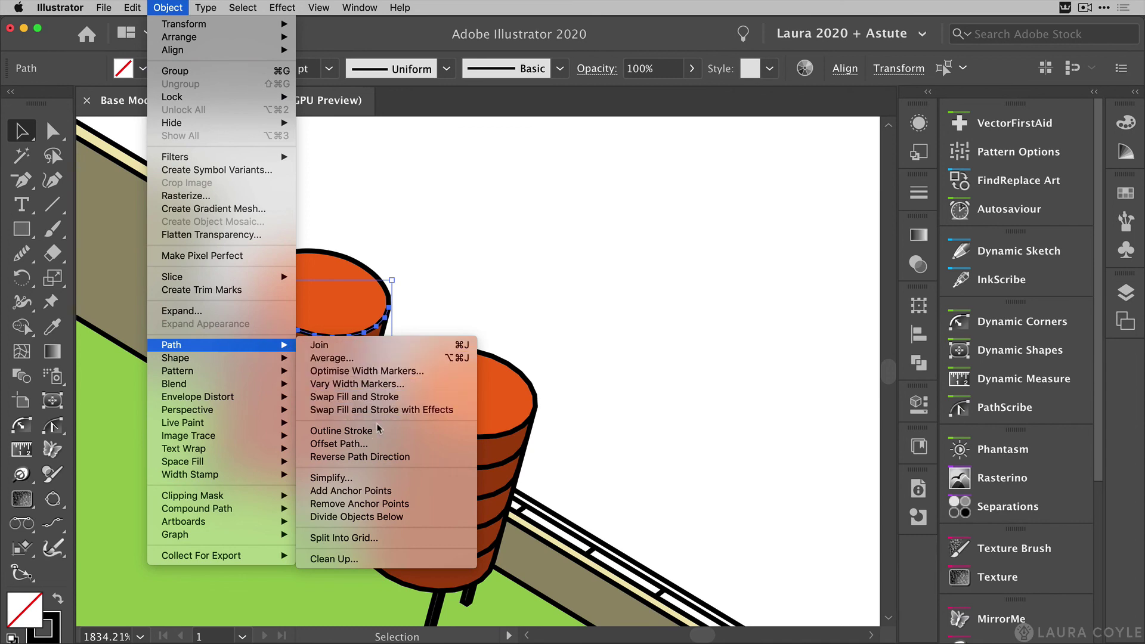
pyautogui.click(381, 479)
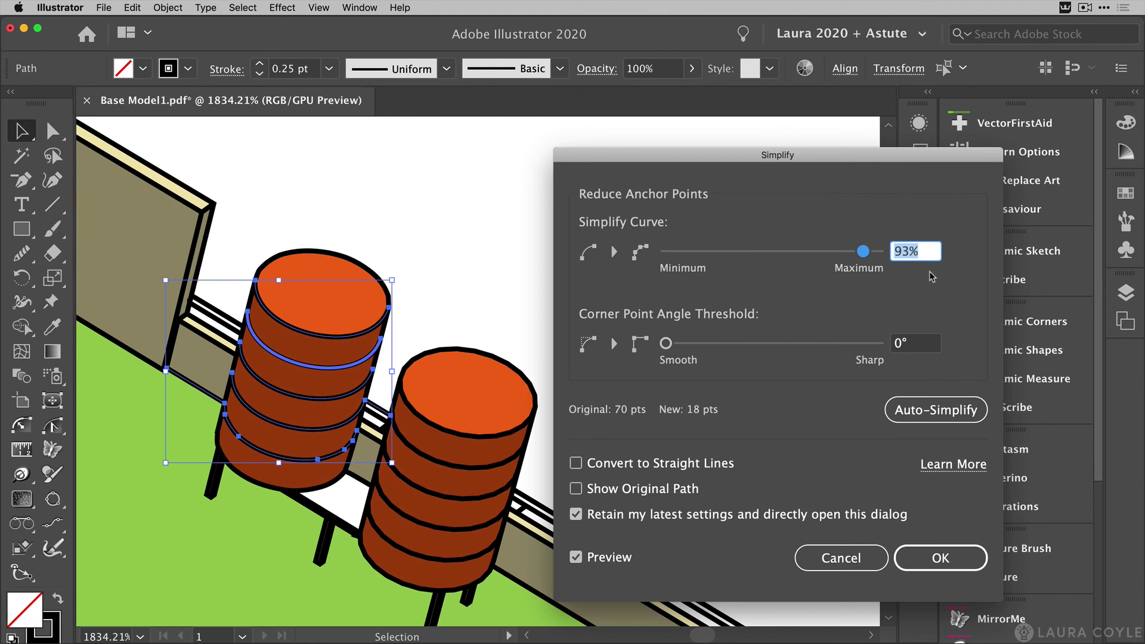
pyautogui.click(937, 556)
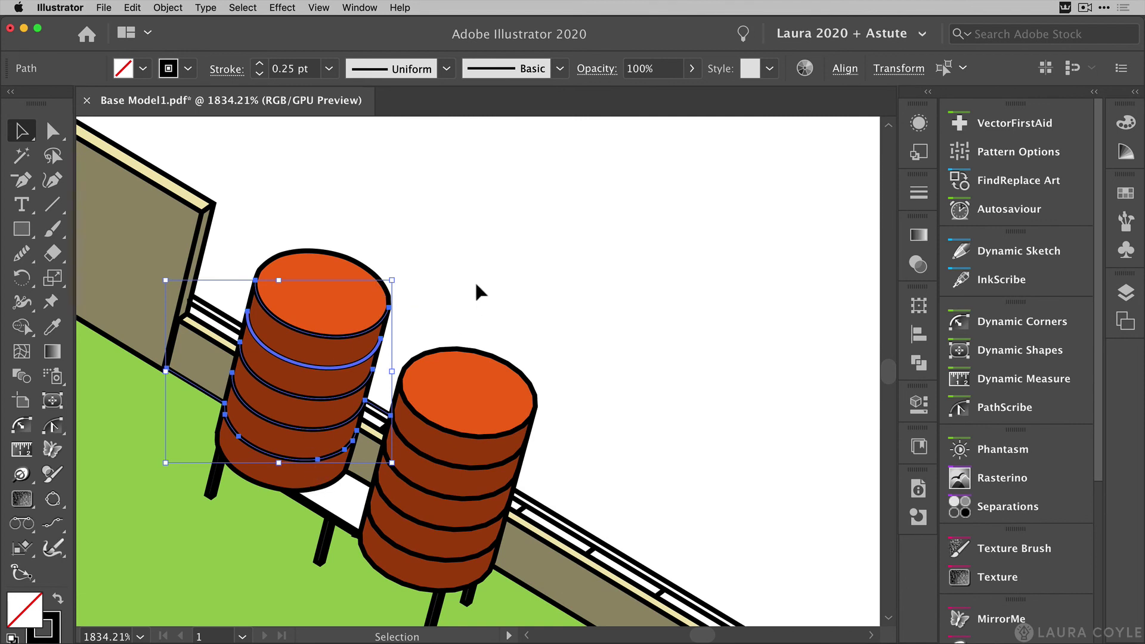
pyautogui.click(431, 277)
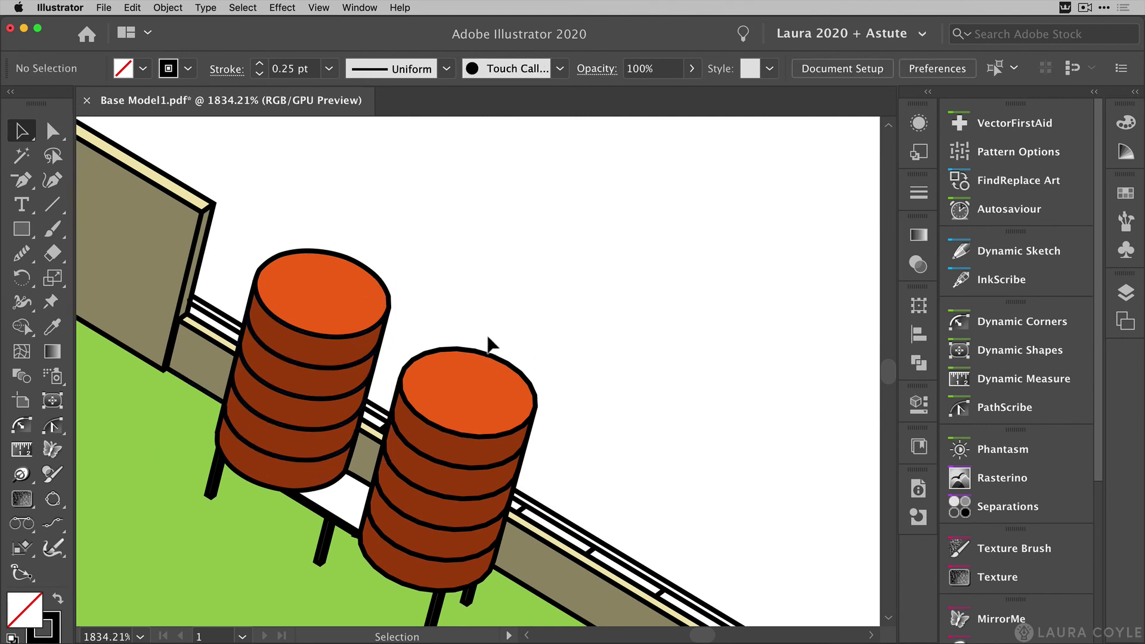
pyautogui.click(525, 365)
pyautogui.click(602, 339)
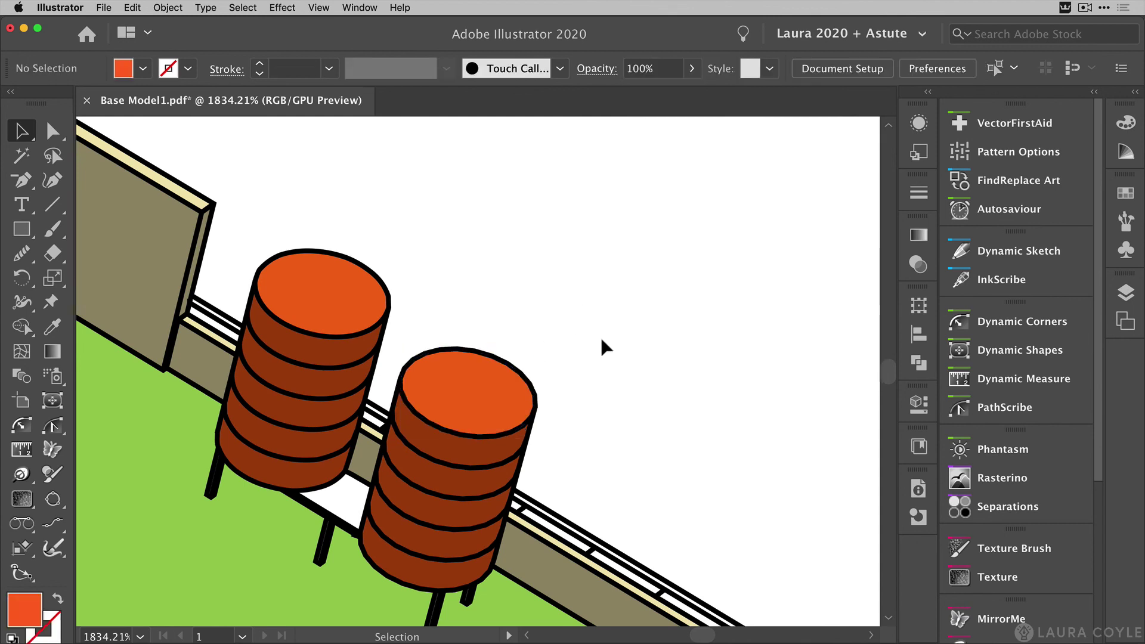